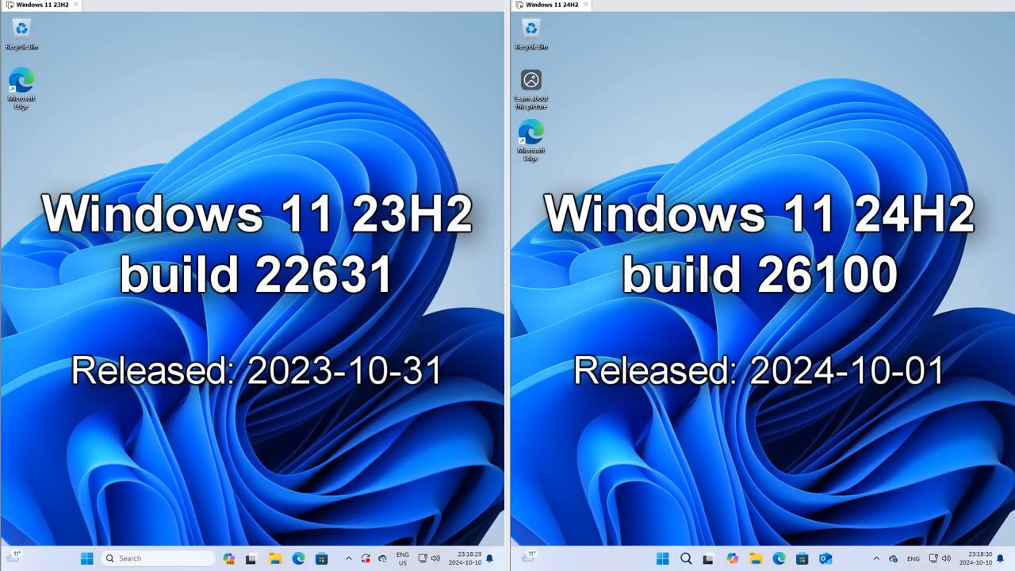
Bring up the account menu from Start on both the 23H2 and 24H2 machines.
left_click(88, 558)
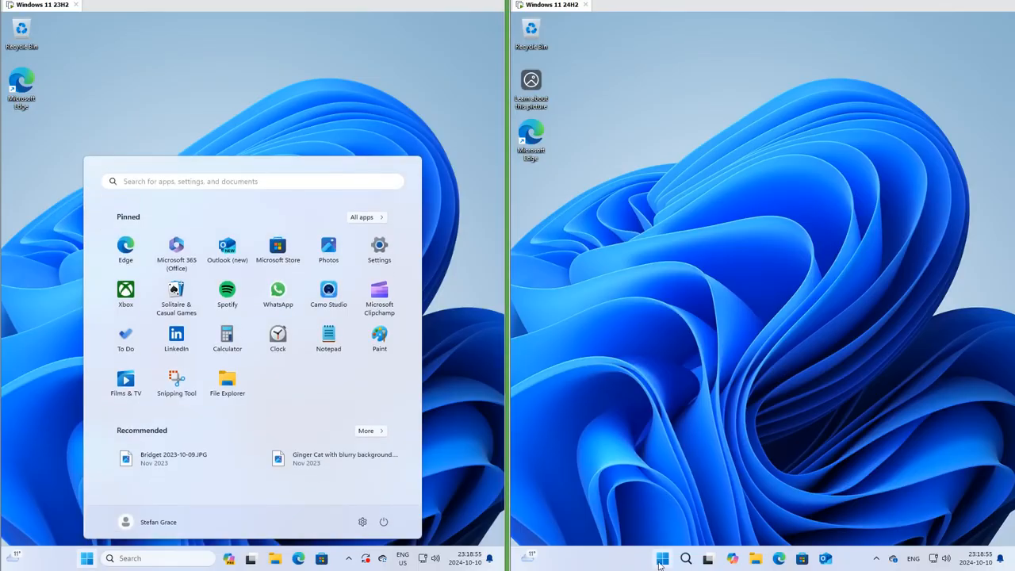
left_click(662, 559)
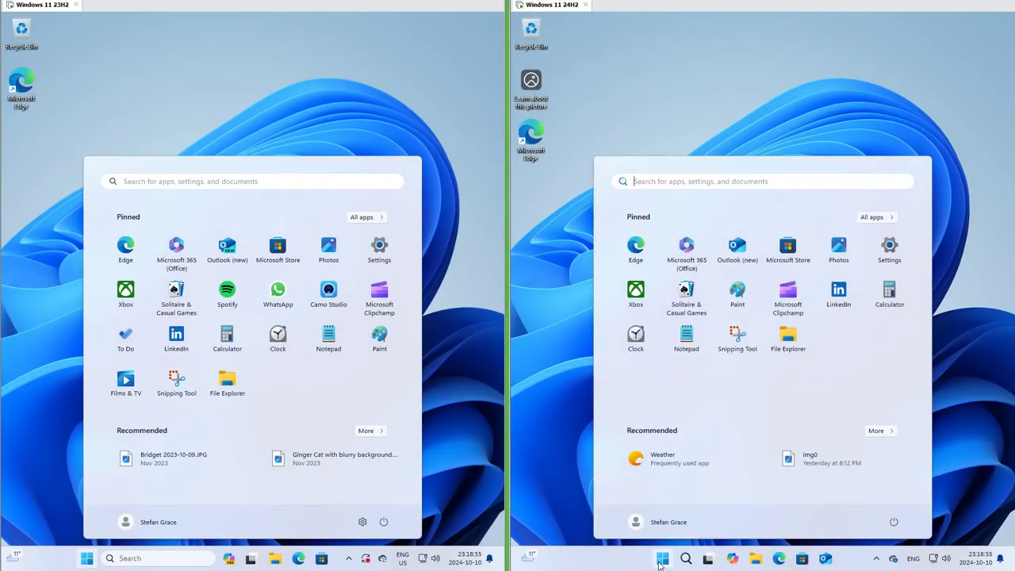
left_click(151, 522)
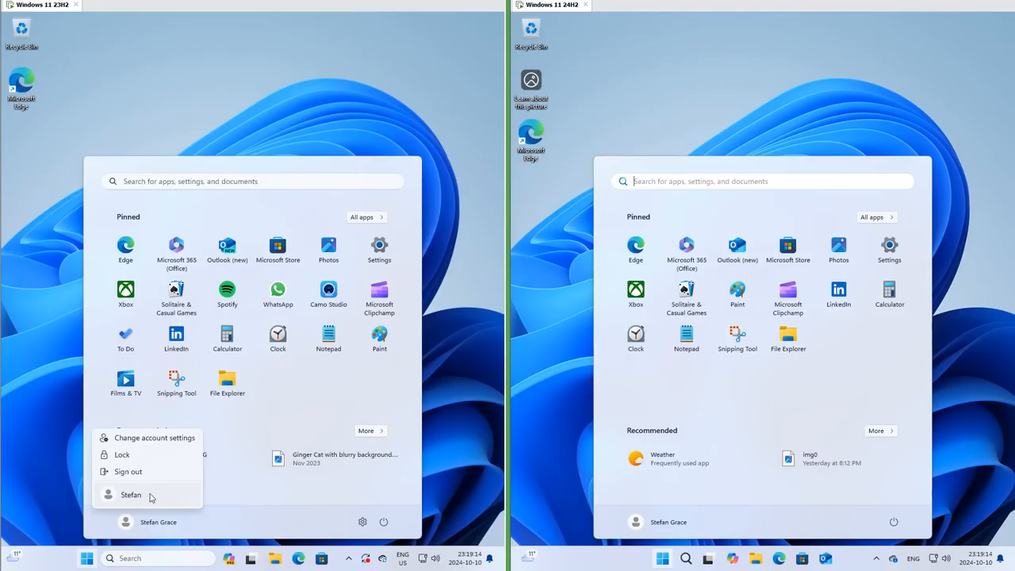
left_click(638, 524)
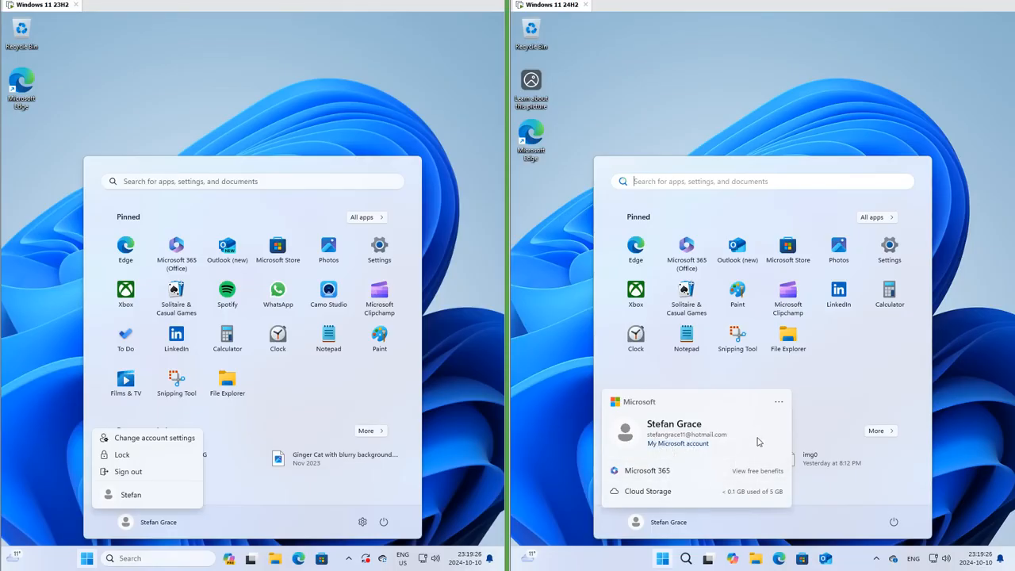
Switch user on both machines: the other account on 23H2, the ... menu's Switch user on 24H2.
left_click(779, 405)
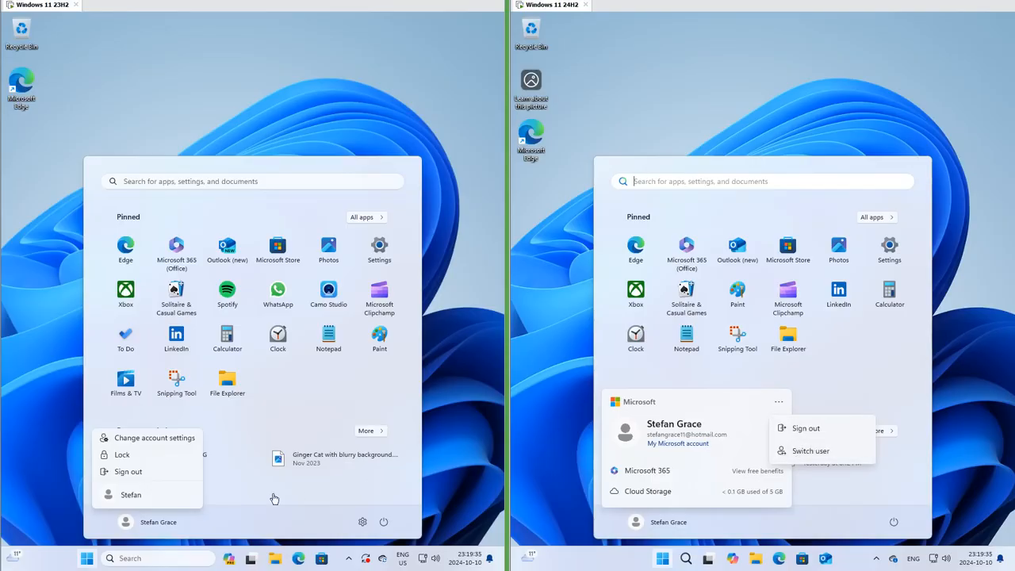
left_click(124, 498)
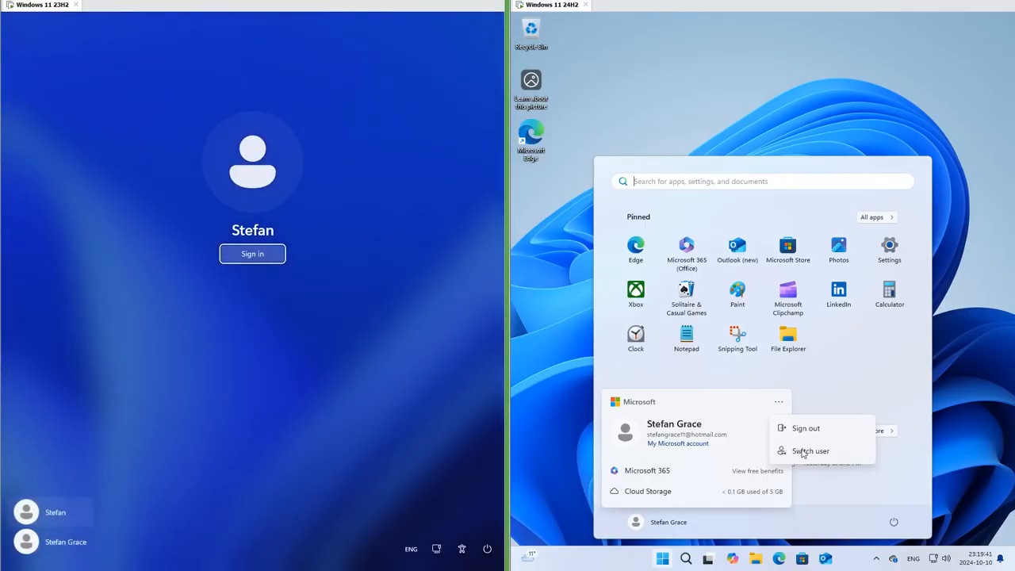
left_click(805, 452)
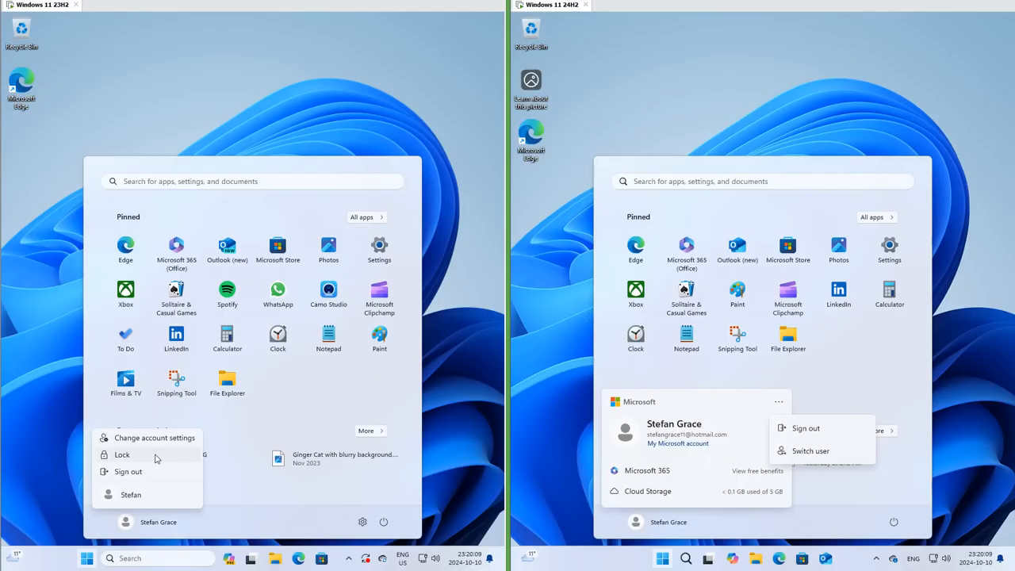
Show the Start power options on both machines and the 23H2 sign-in options entry.
left_click(893, 521)
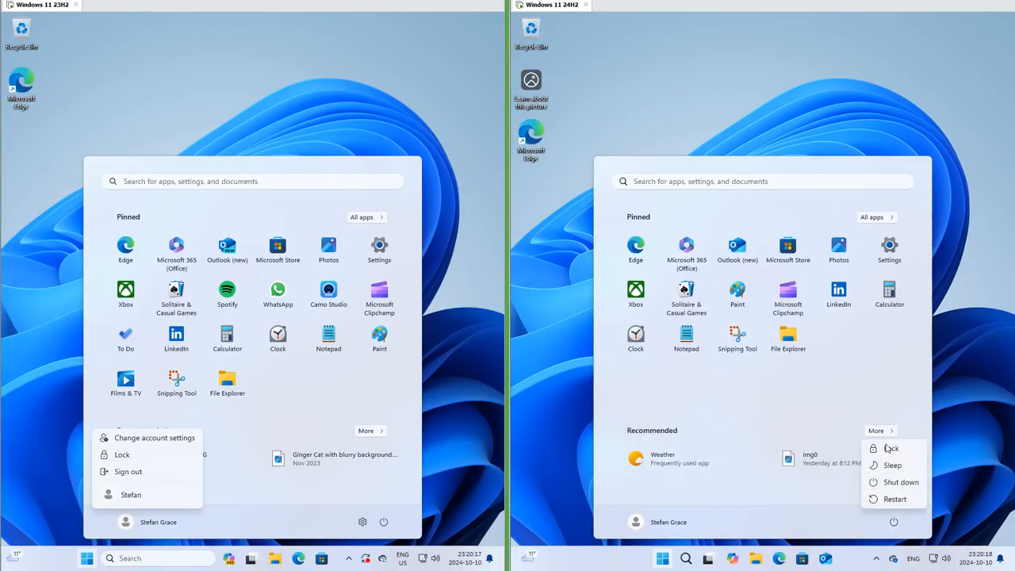
left_click(384, 522)
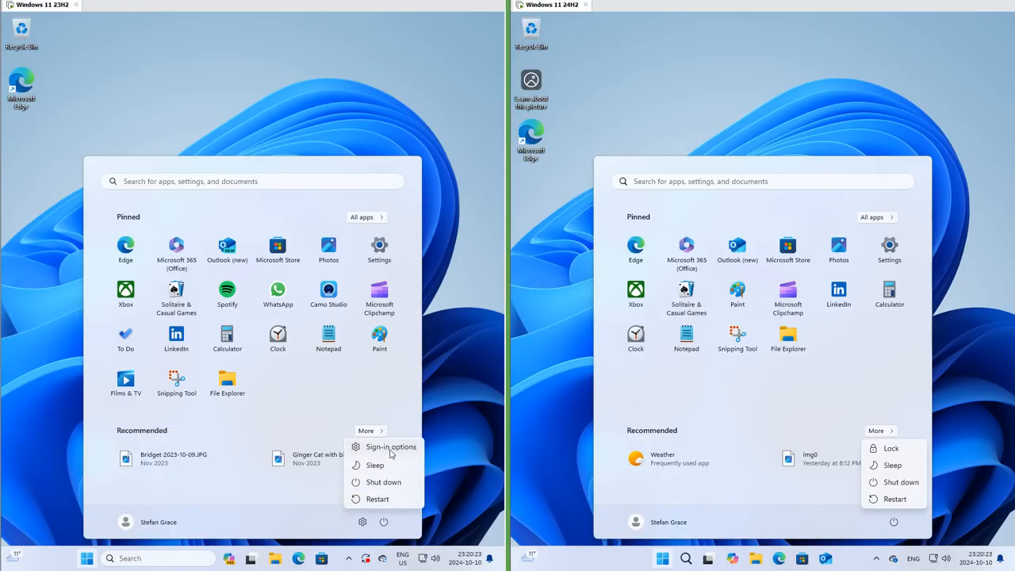
left_click(390, 448)
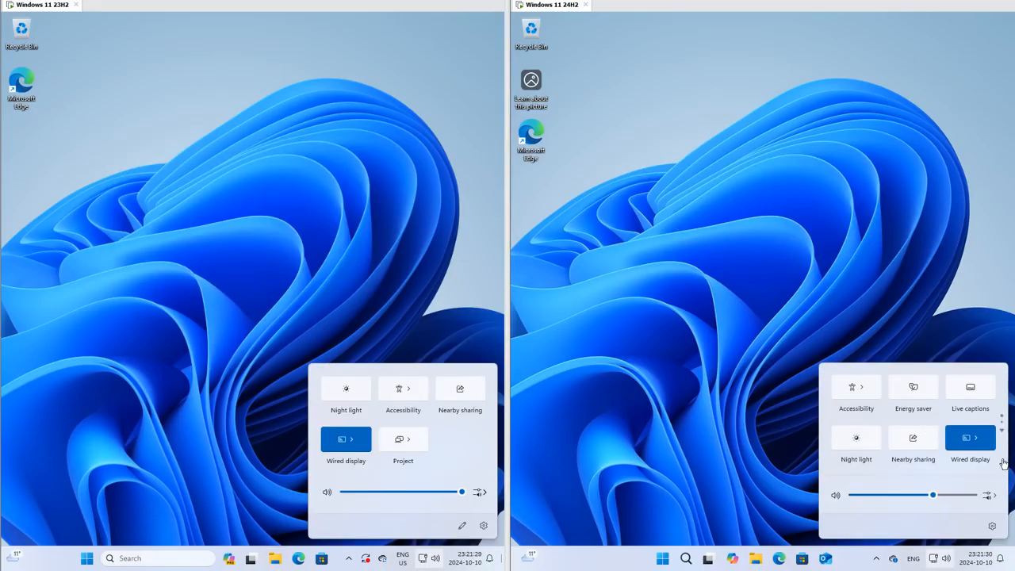
scroll(974, 420, "down", 1)
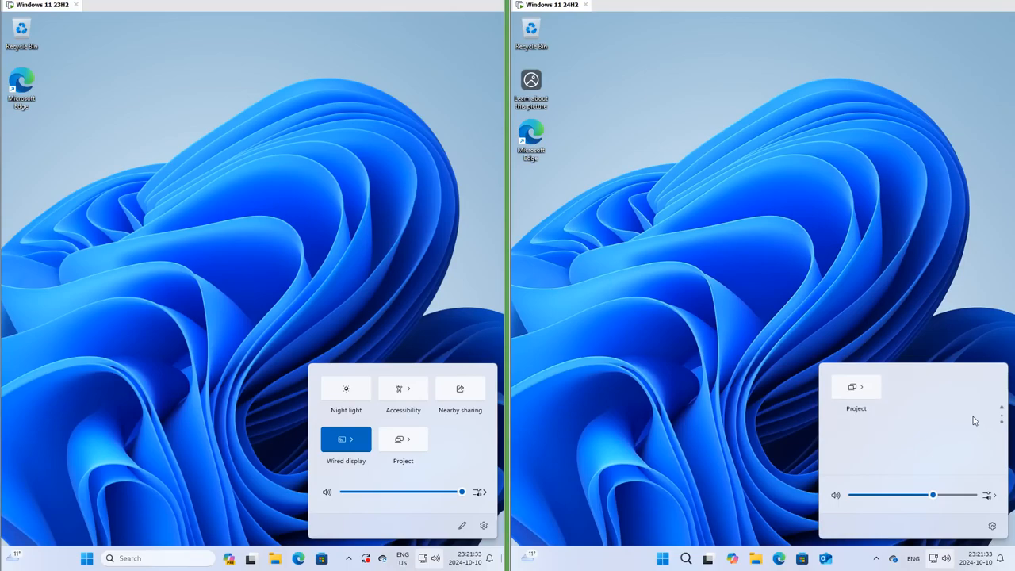
scroll(975, 420, "up", 1)
scroll(974, 420, "down", 1)
scroll(974, 420, "up", 1)
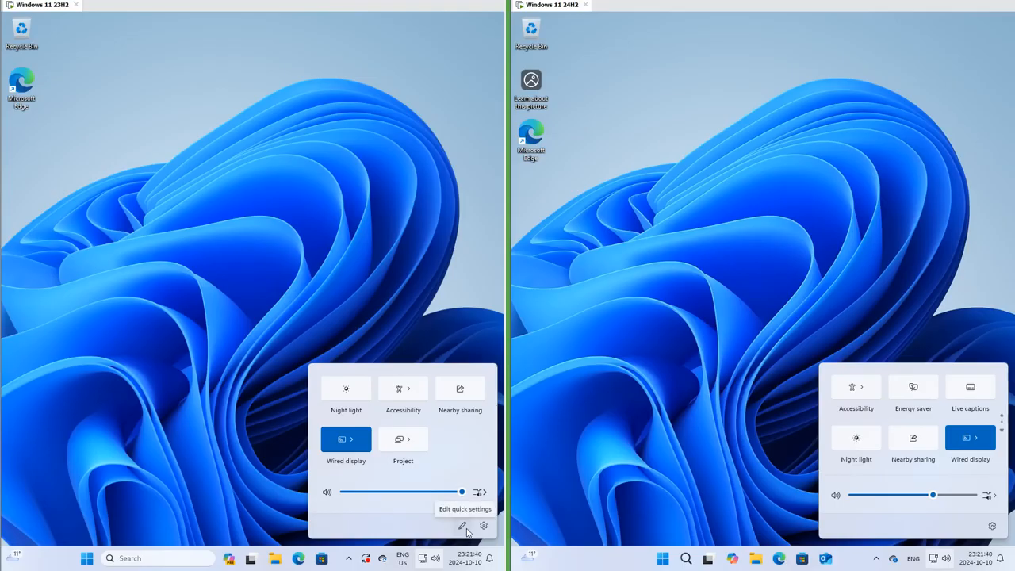
Enter edit mode for the quick settings tiles on 23H2 via the pencil icon.
left_click(462, 526)
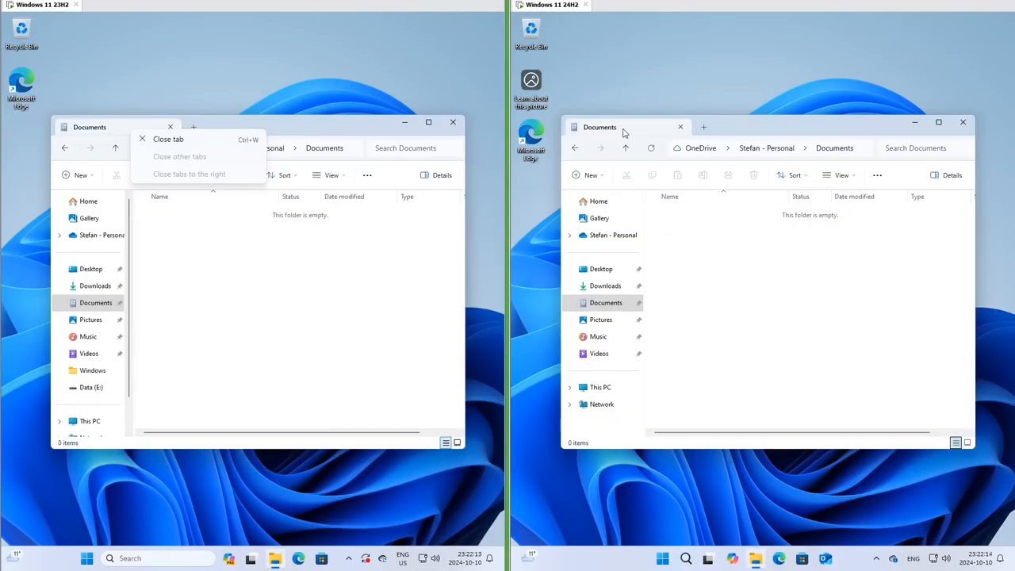
Compress the Bird photo into a ZIP archive from its context menu on 23H2.
right_click(624, 132)
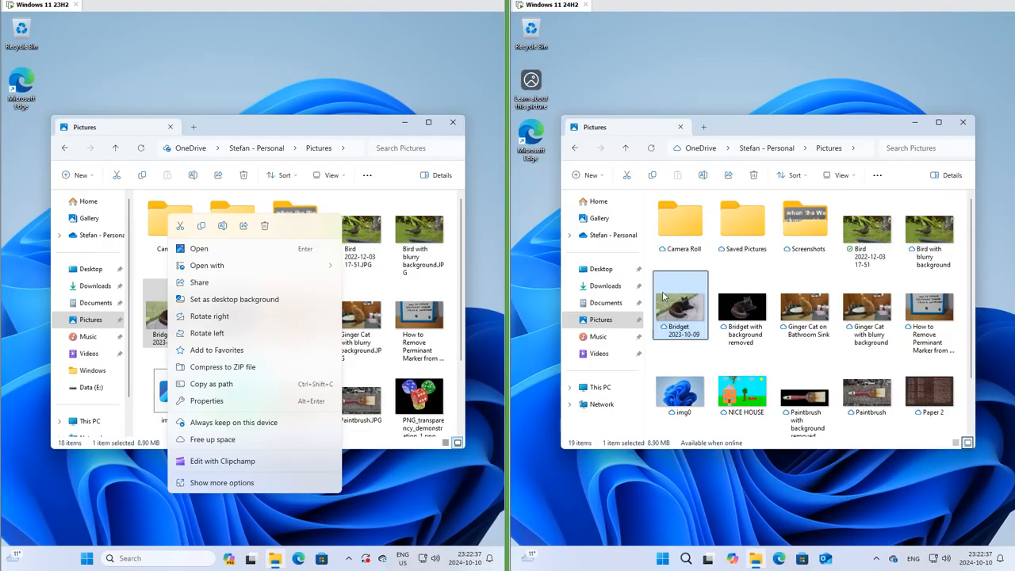
right_click(662, 291)
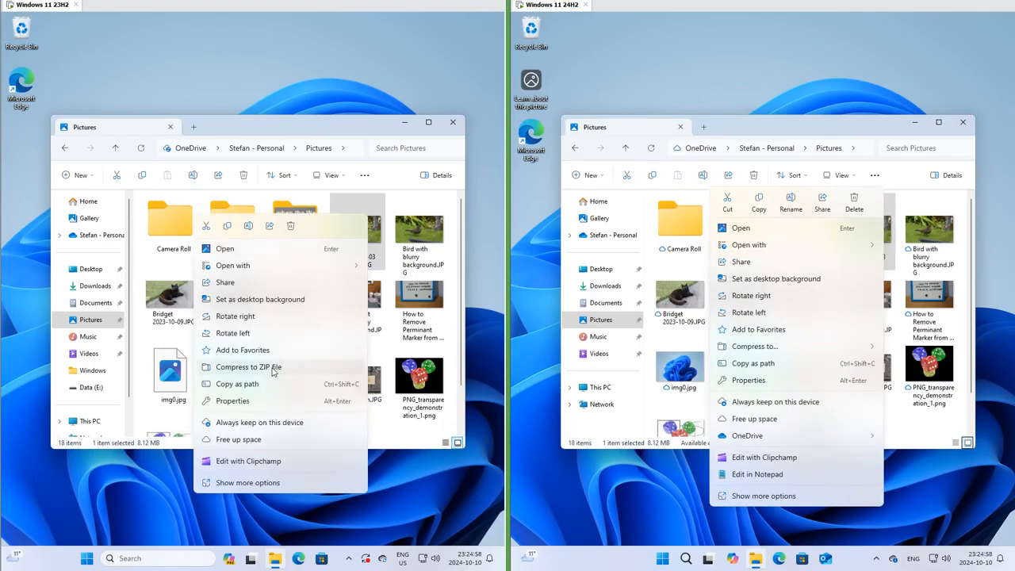
left_click(273, 372)
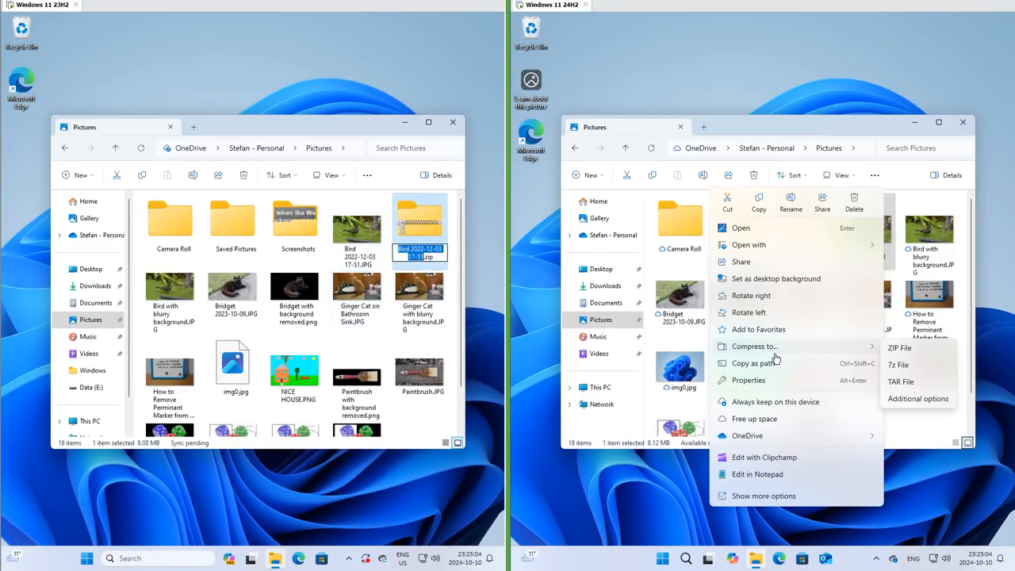
Compress the Bird photo into a 7z archive on 24H2 and reopen its file actions.
left_click(910, 371)
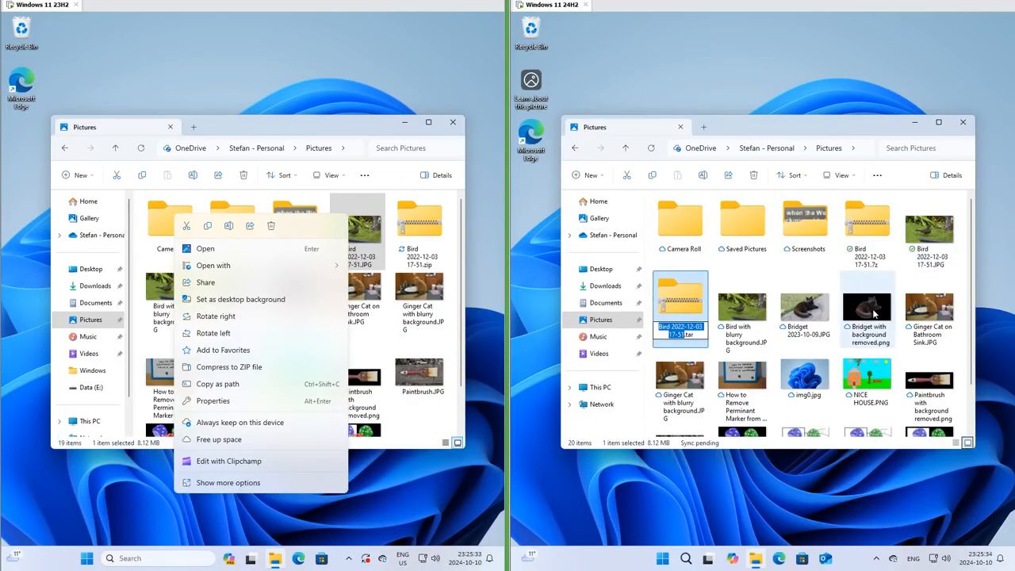
right_click(929, 230)
mouse_move(790, 326)
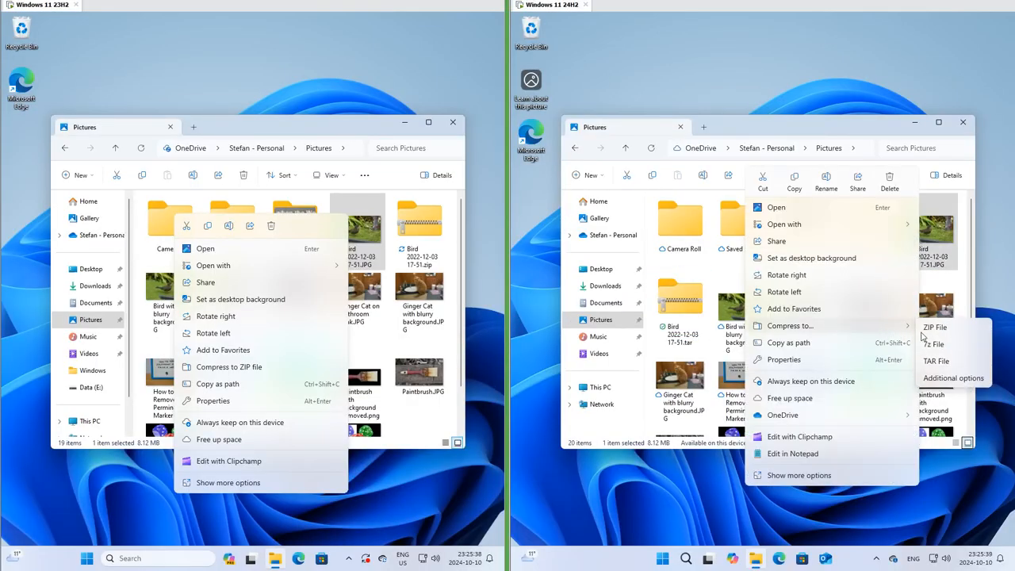
In Additional options, try the 7zip archive format with its LZMA2 compression method.
left_click(948, 378)
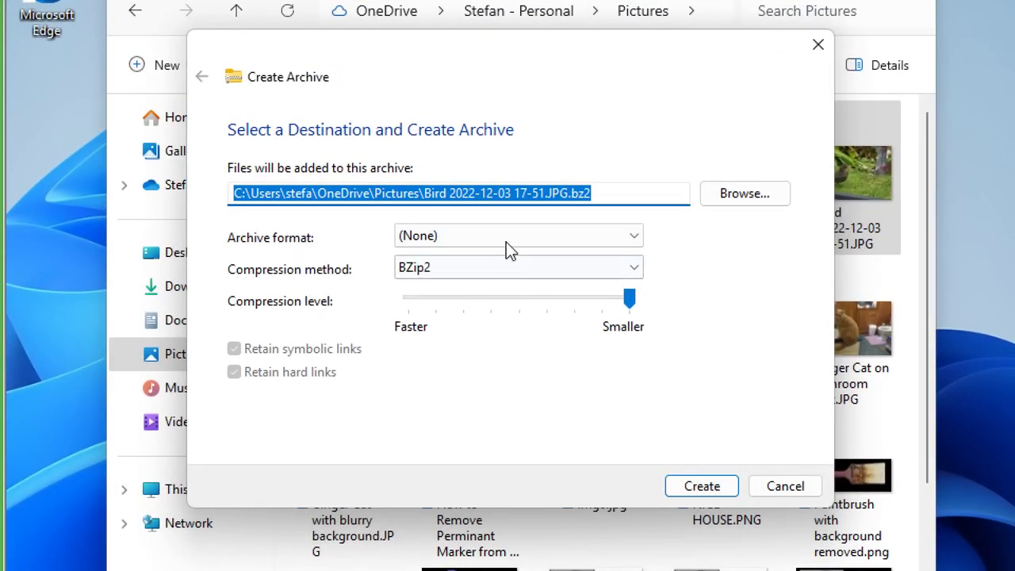
left_click(506, 242)
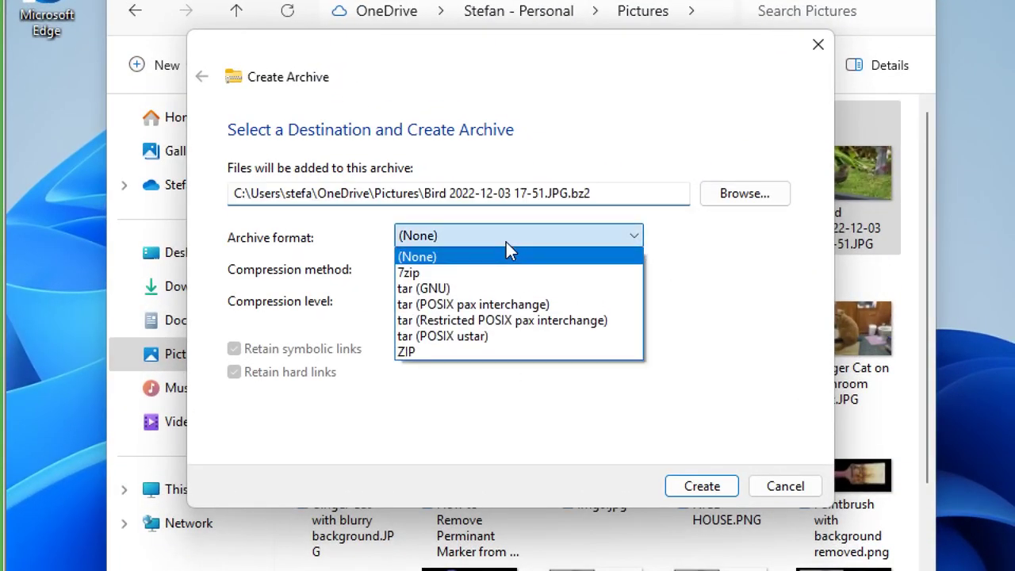
left_click(511, 282)
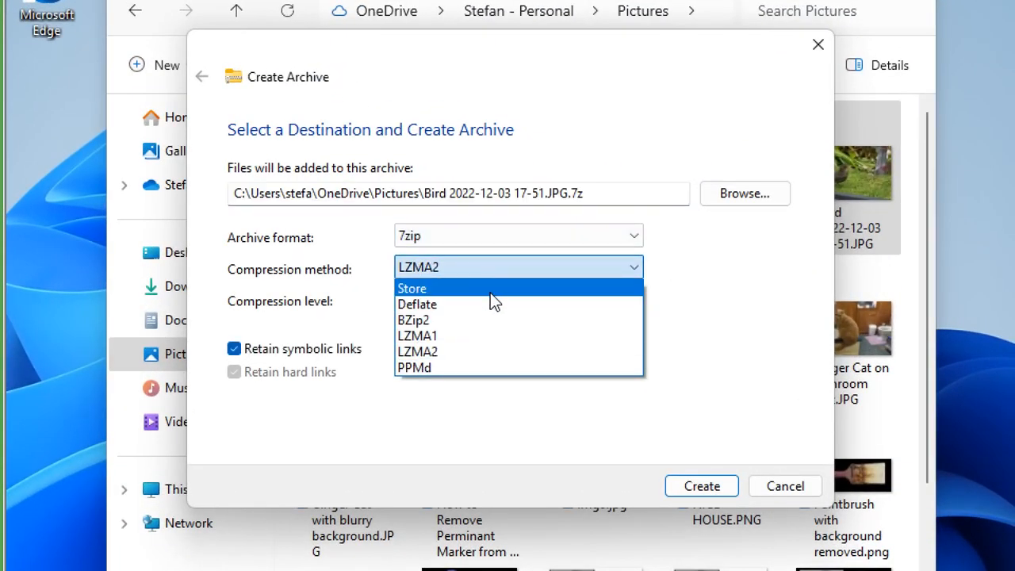
left_click(492, 351)
left_click(497, 369)
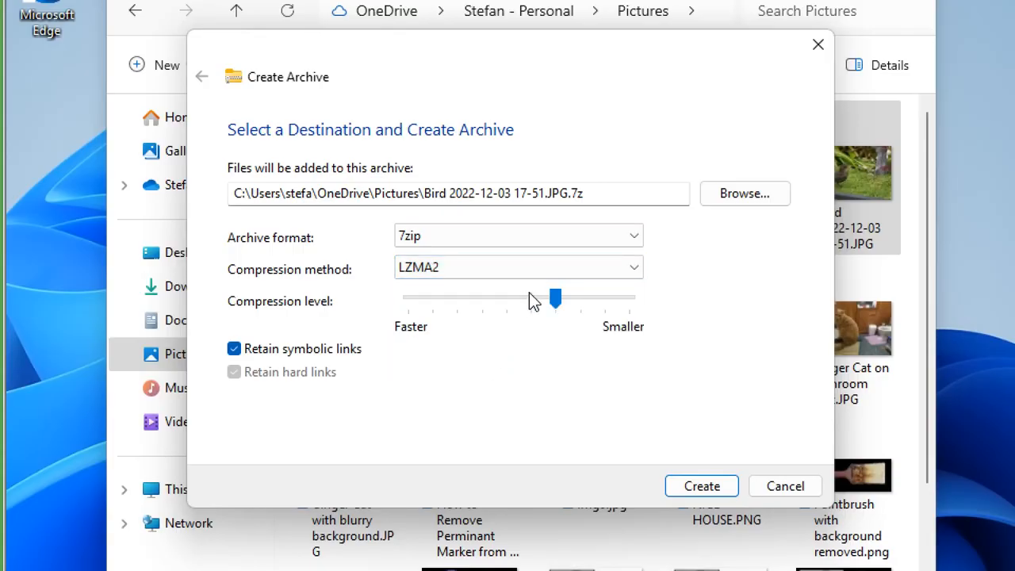
Choose ZIP format at maximum compression level and list its compression methods.
left_click(544, 242)
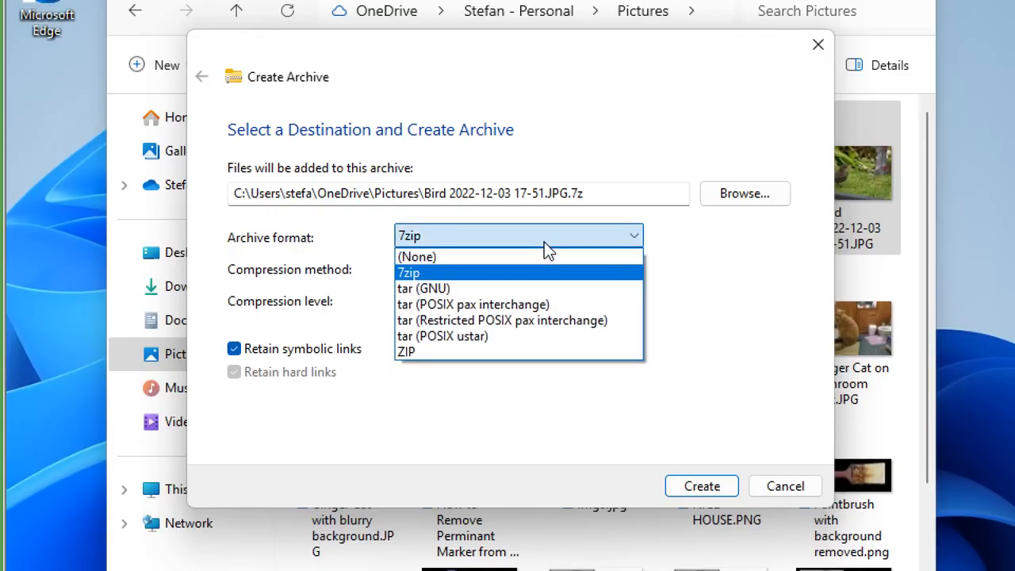
left_click(491, 351)
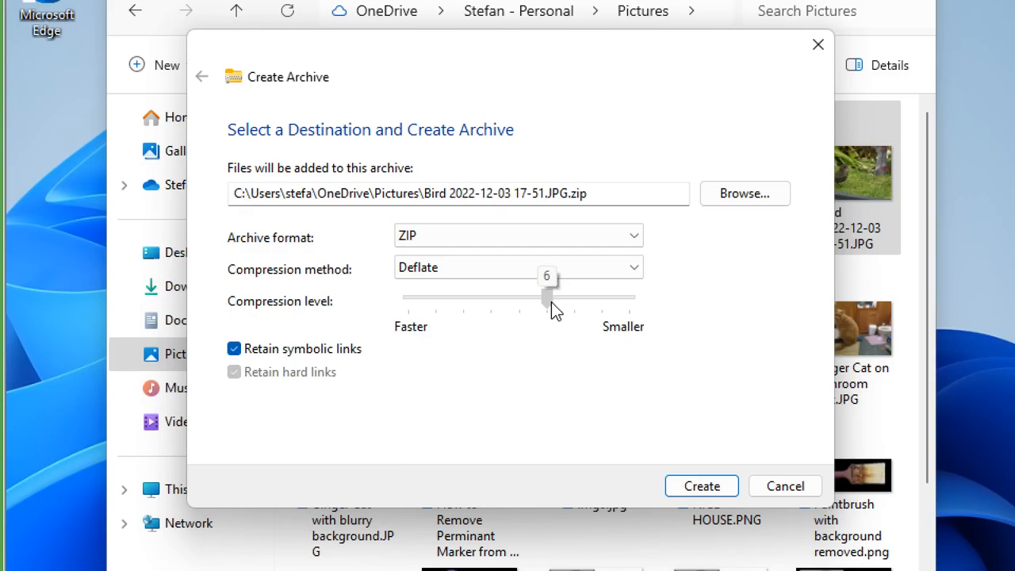
left_click_drag(546, 299, 634, 301)
left_click(538, 268)
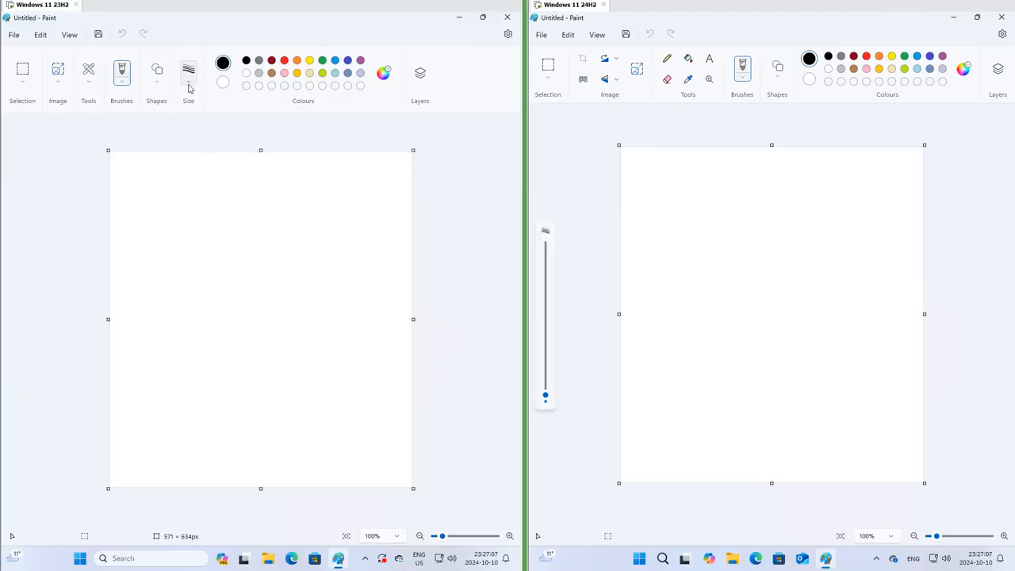
Draw black strokes on the 23H2 canvas at 1px, 3px, thicker and 8px brush sizes.
left_click(188, 75)
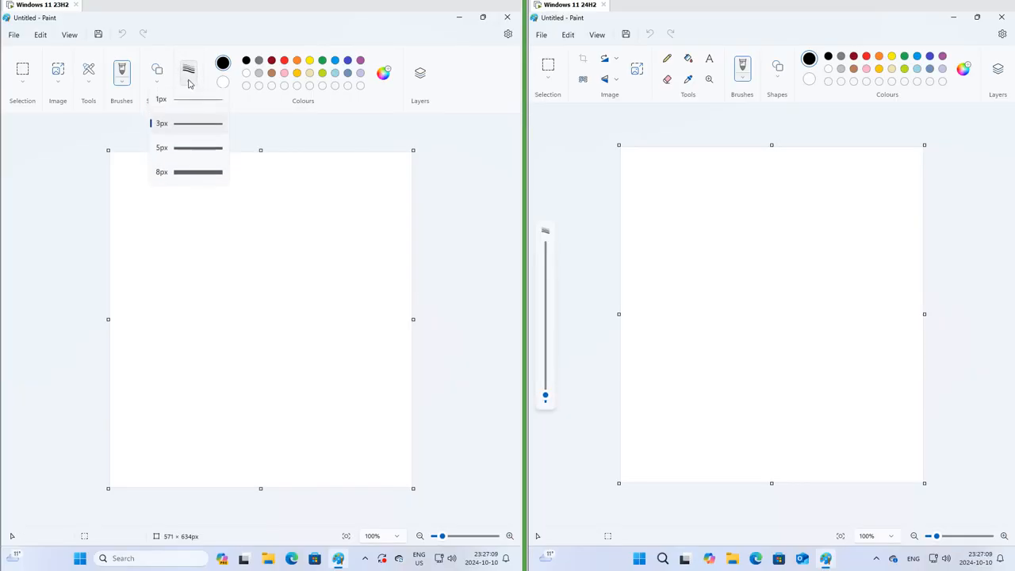
left_click(184, 102)
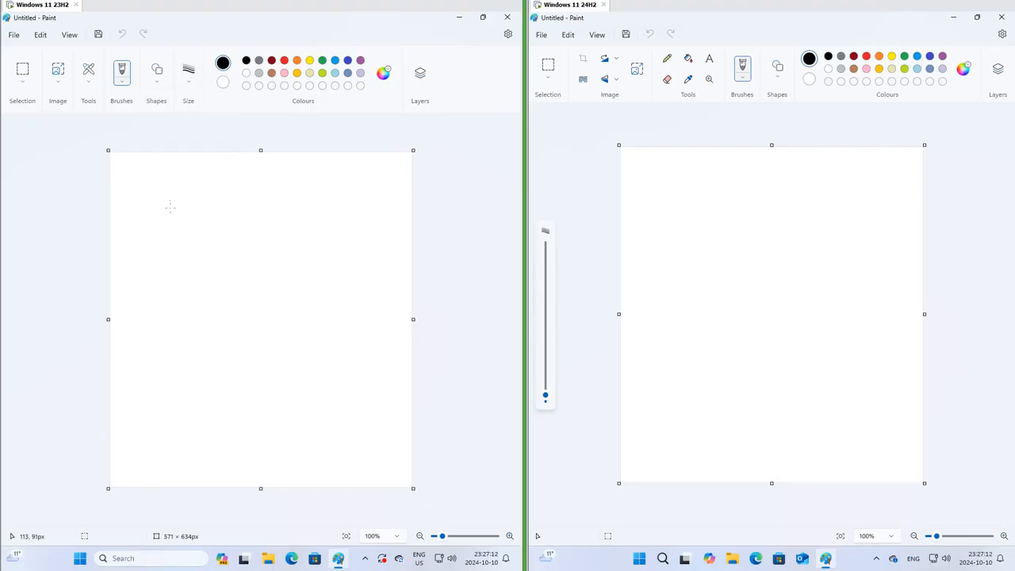
left_click_drag(161, 203, 229, 208)
left_click(188, 75)
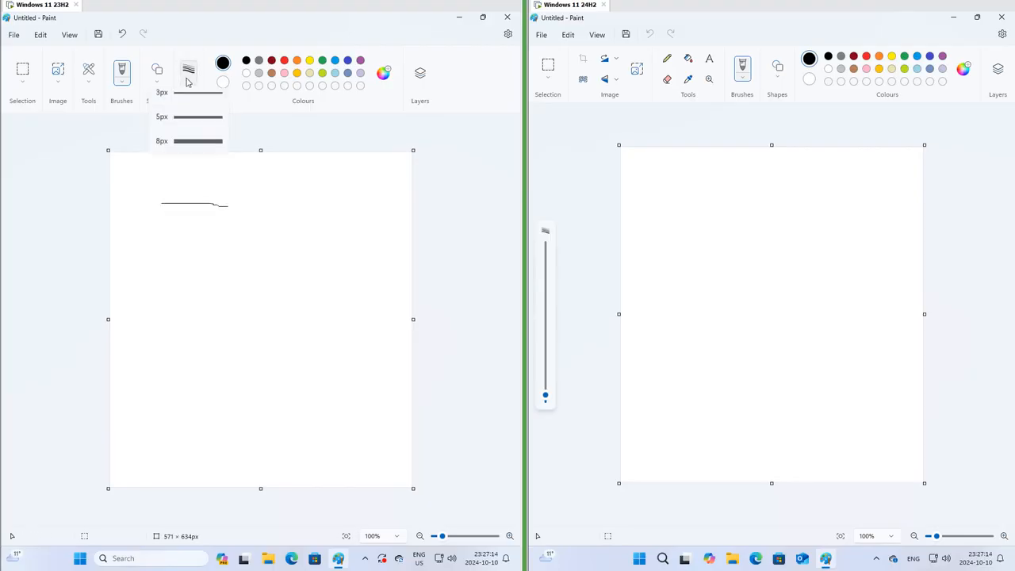
left_click(196, 127)
left_click_drag(177, 252, 201, 301)
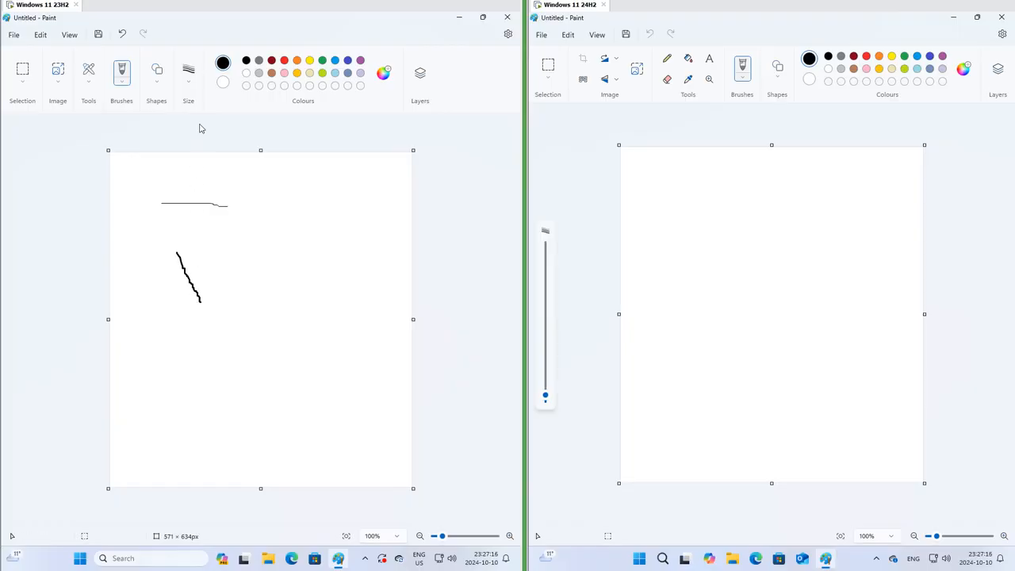
left_click(189, 76)
left_click(196, 152)
left_click_drag(155, 349, 224, 413)
left_click(189, 75)
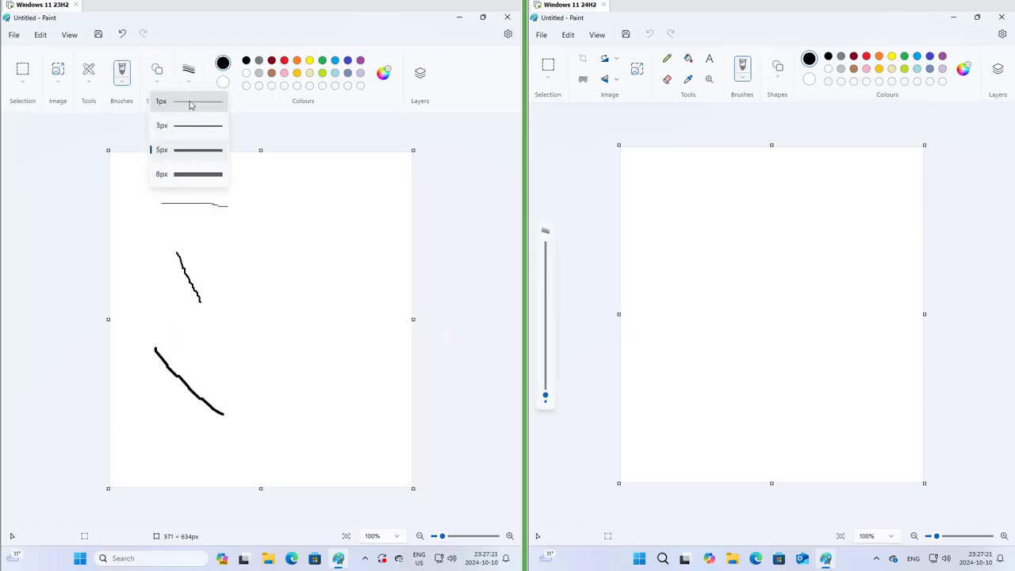
left_click(196, 172)
left_click_drag(263, 240, 313, 332)
Draw thin then huge strokes on the 24H2 canvas, enlarging the brush with the size slider.
left_click_drag(672, 298, 696, 343)
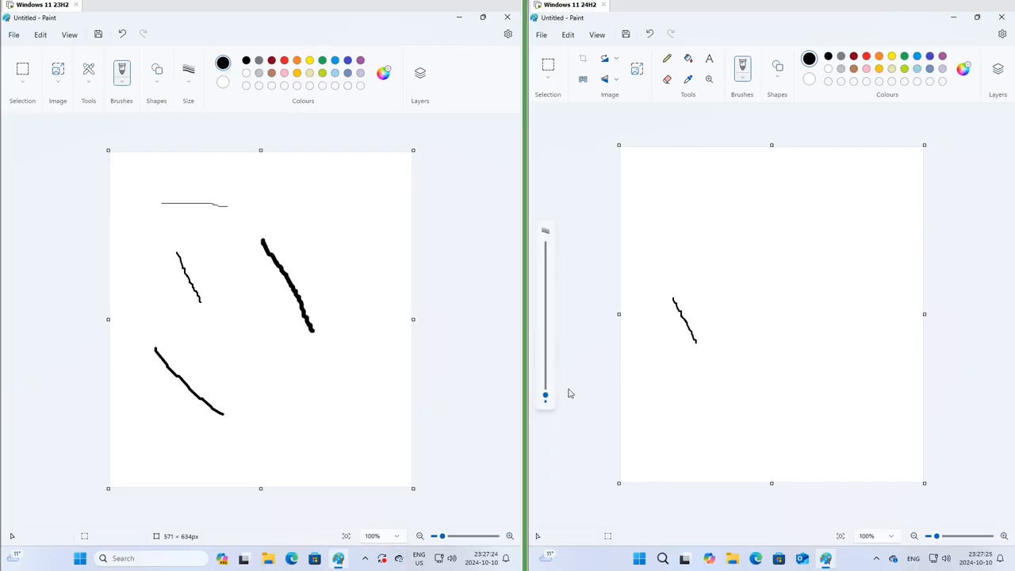
left_click_drag(544, 395, 545, 399)
left_click_drag(681, 394, 734, 421)
mouse_move(545, 399)
left_mouse_down()
mouse_move(544, 272)
mouse_move(543, 332)
left_mouse_up()
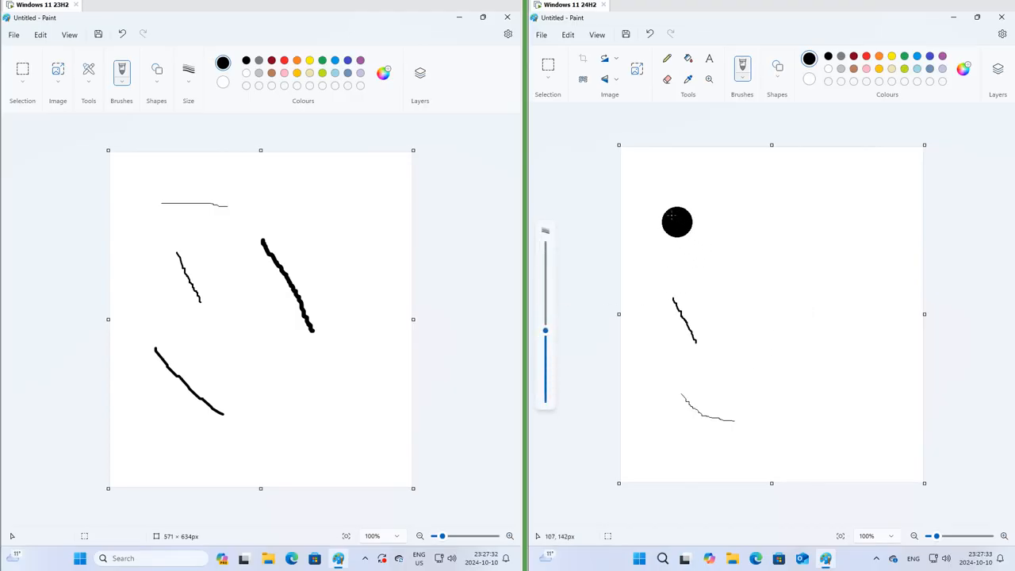
left_click_drag(655, 191, 828, 434)
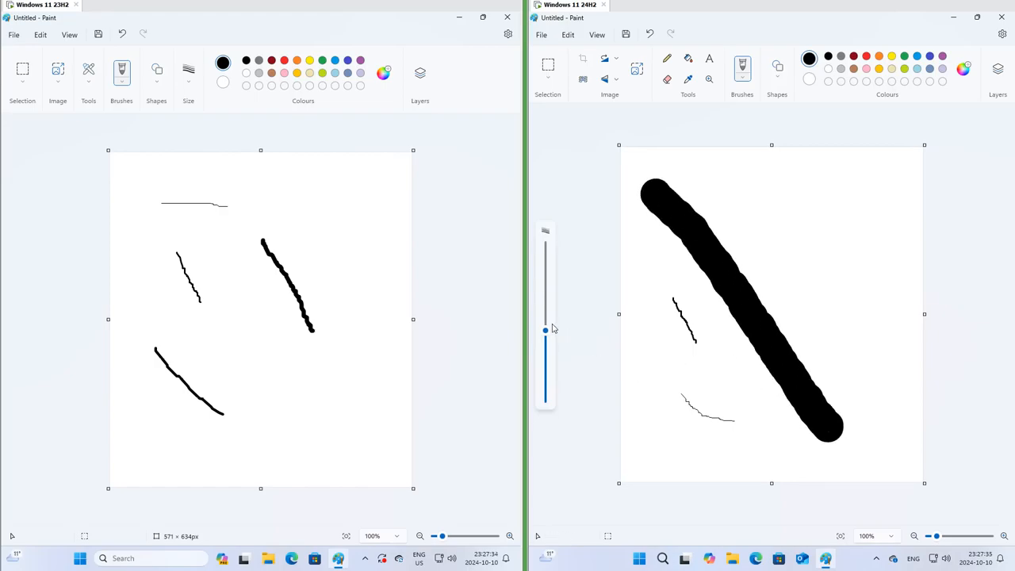
left_click_drag(545, 332, 545, 250)
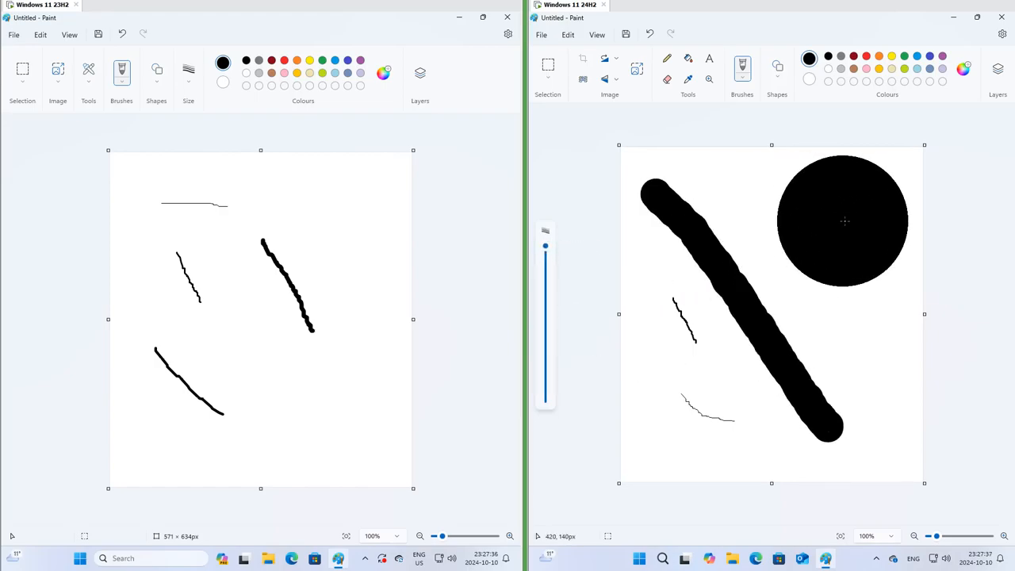
left_click_drag(843, 220, 714, 413)
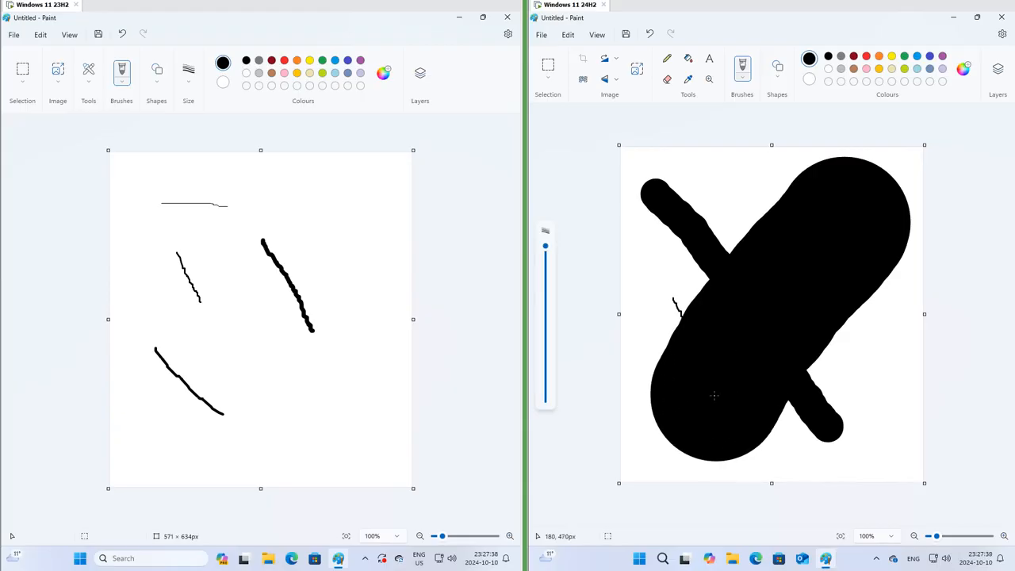
left_click(13, 33)
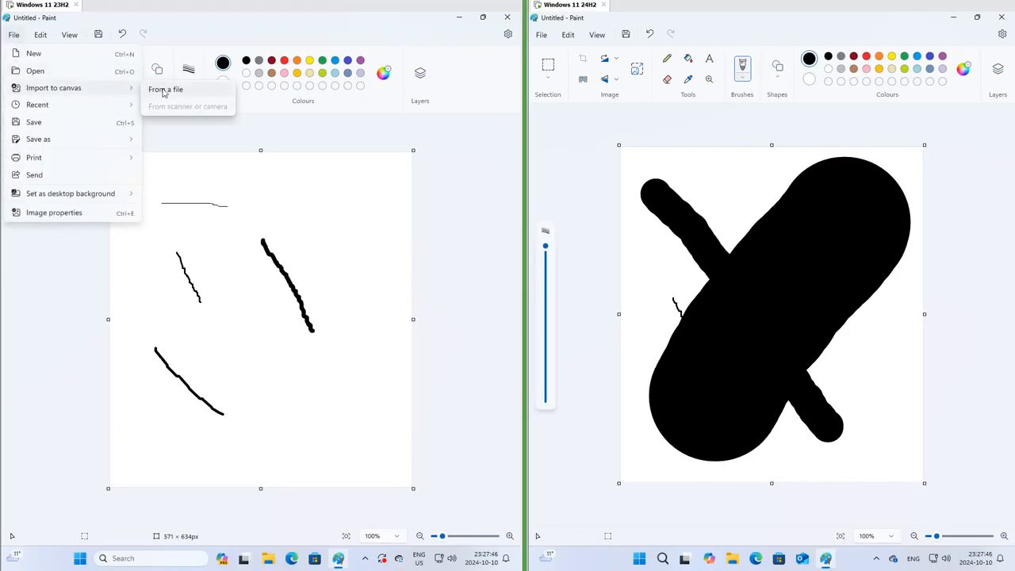
Bring up Import to canvas > From a file in both Paint windows with the file-type lists shown.
left_click(167, 88)
left_click(541, 34)
left_click(692, 93)
left_click(436, 307)
left_click(950, 300)
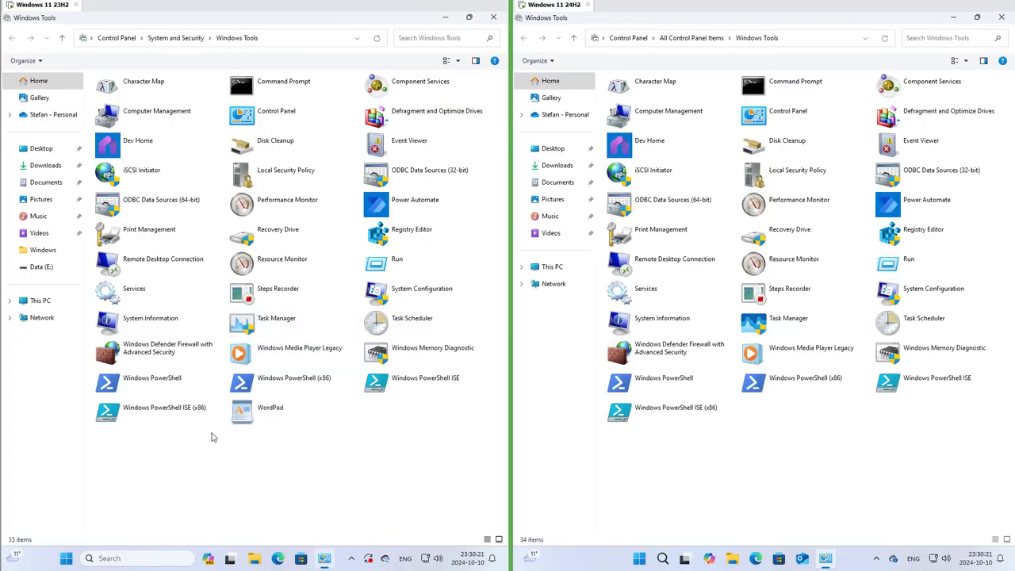
Launch WordPad from the Windows Tools folder on 23H2.
left_click(260, 419)
double_click(260, 418)
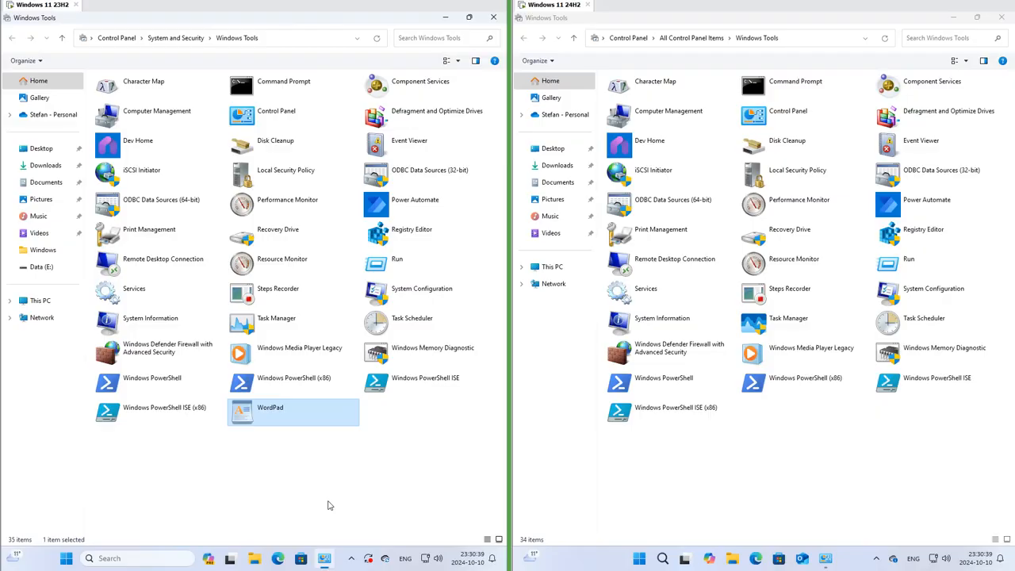
Browse a new window to C:\Program Files\Windows NT\Accessories on 23H2.
left_click(254, 559)
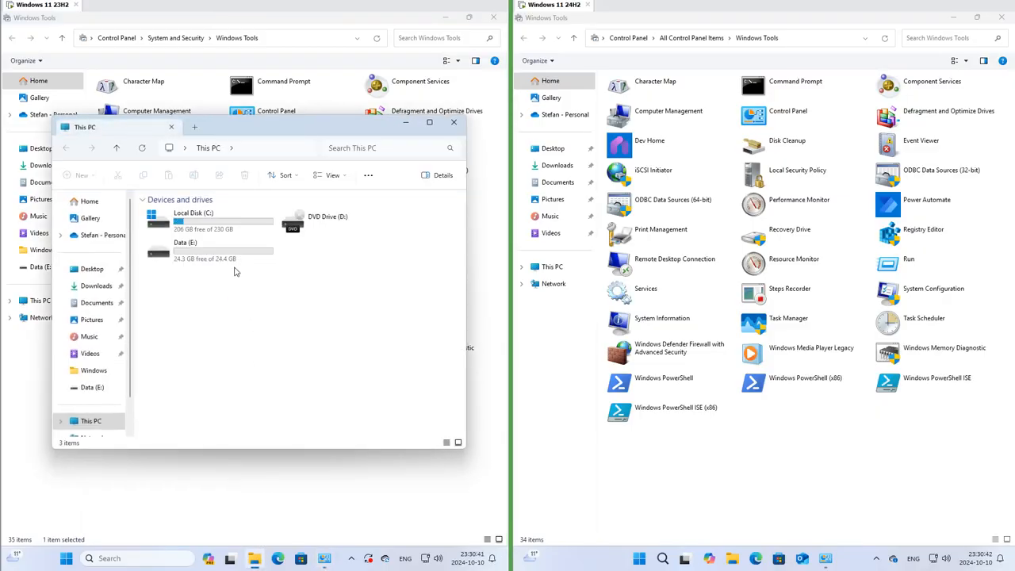
double_click(204, 226)
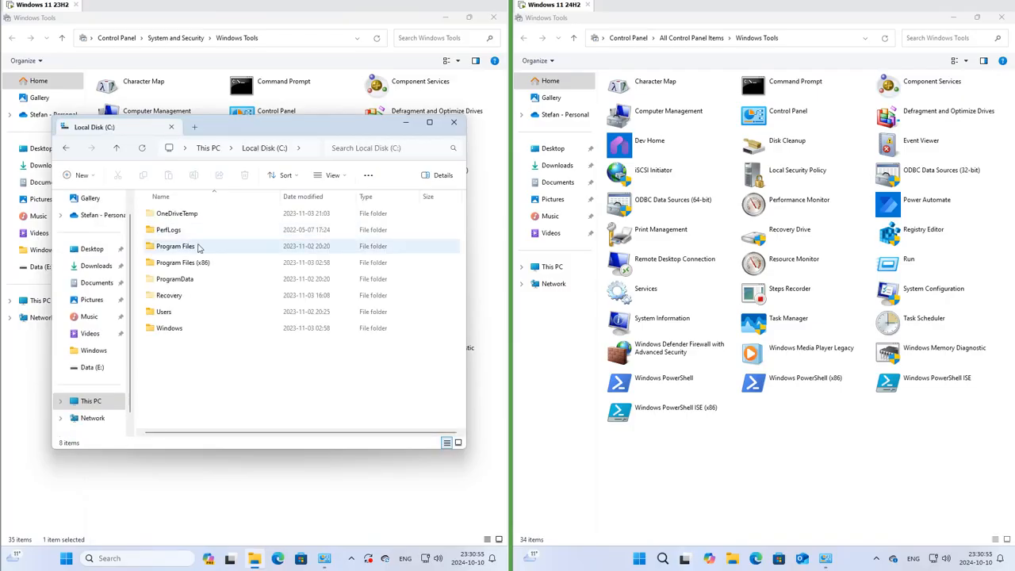
left_click(200, 246)
double_click(202, 361)
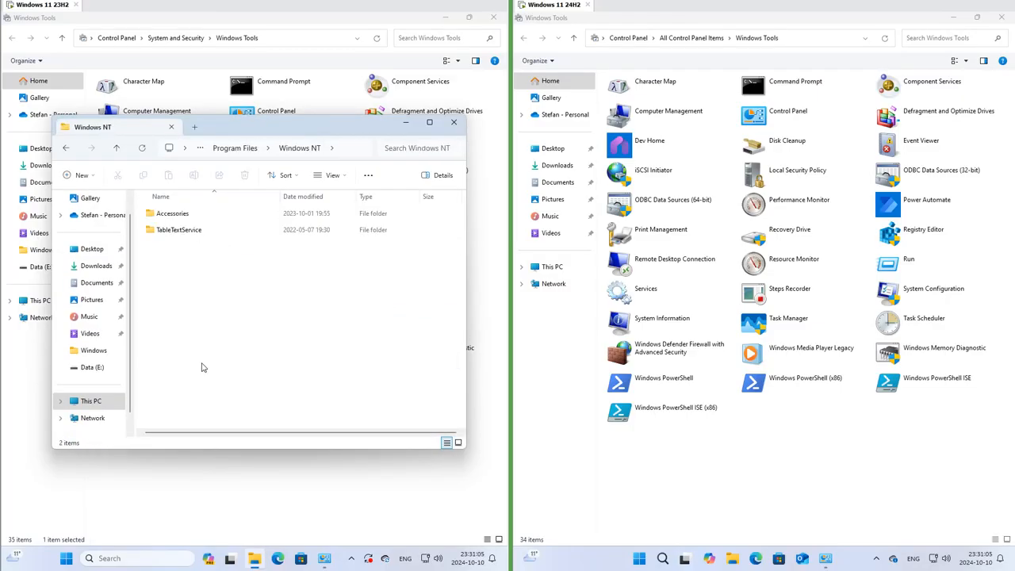
double_click(188, 214)
Copy the three WordPad files into the 24H2 WordPad folder and run wordpad.exe there.
mouse_move(191, 273)
left_mouse_down()
mouse_move(158, 210)
mouse_move(240, 262)
mouse_move(496, 278)
left_mouse_up()
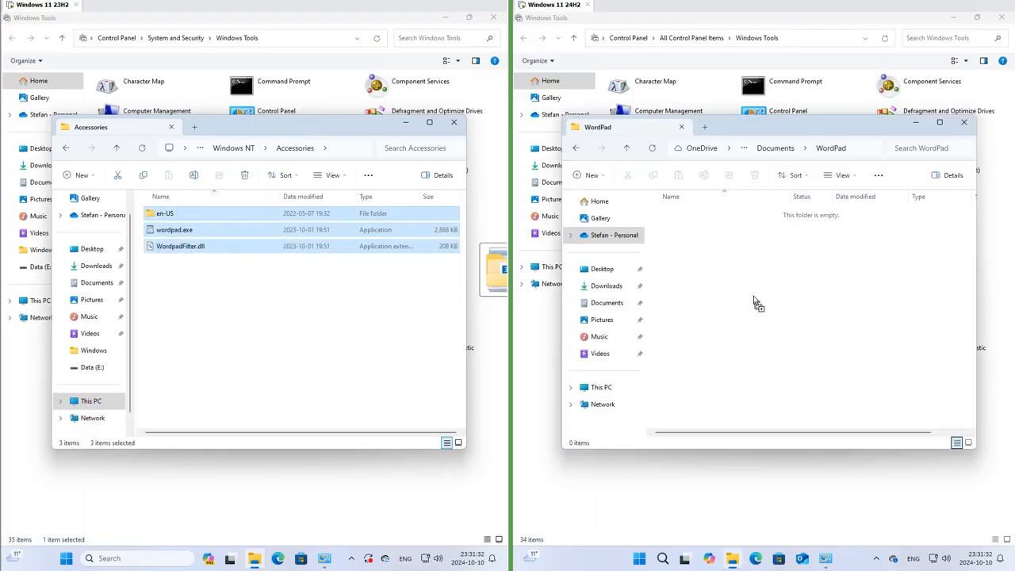
key("ctrl+v")
left_click(781, 317)
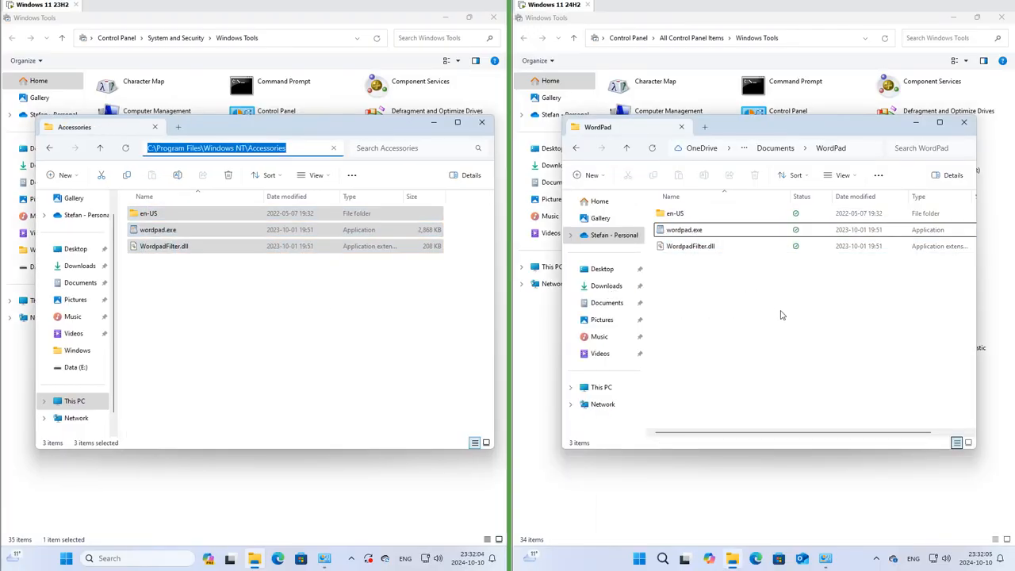
left_click(695, 231)
double_click(695, 231)
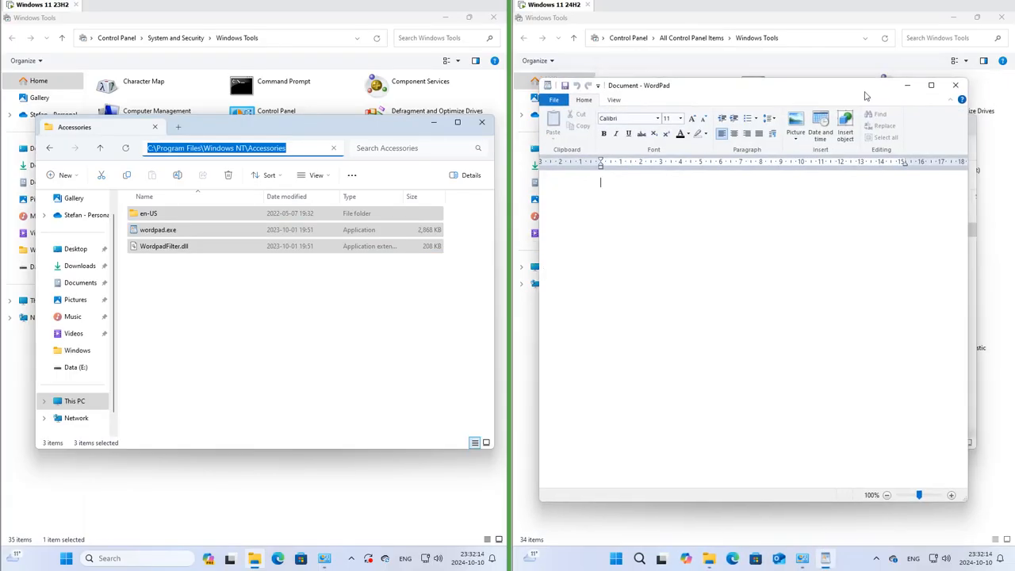
left_click_drag(884, 75, 870, 87)
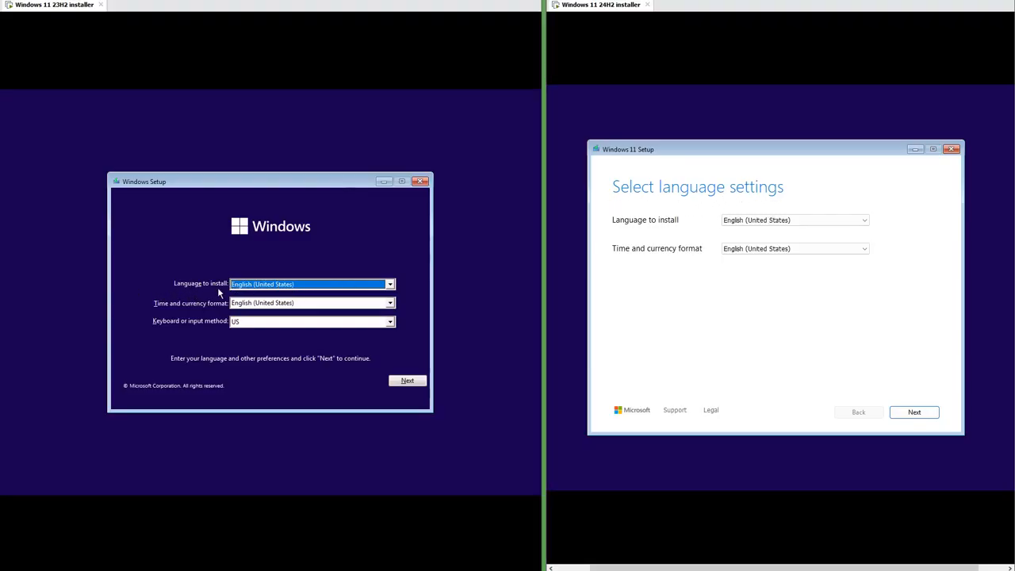
Keep English (United States) time format and US keyboard in the 23H2 installer.
left_click(391, 303)
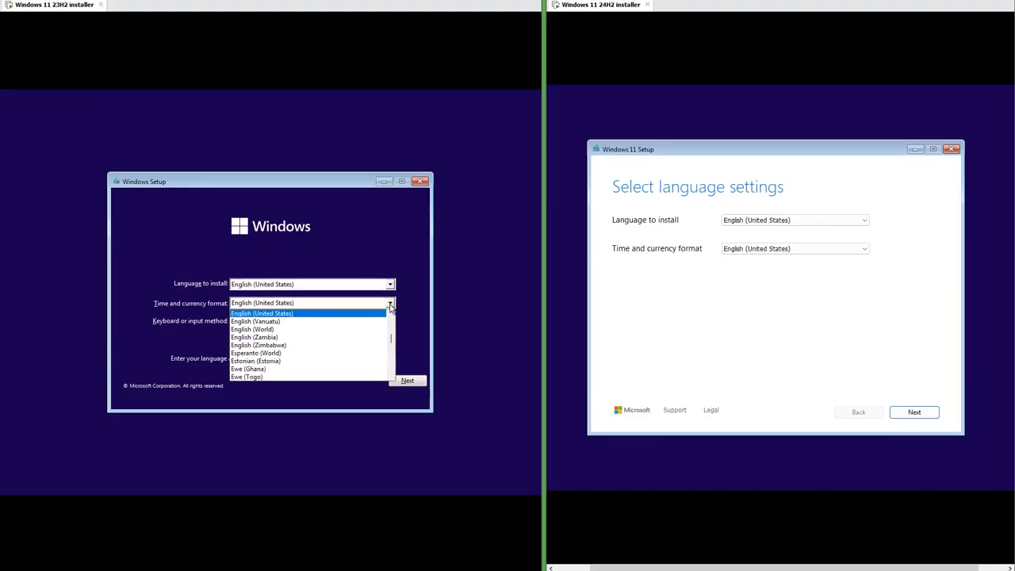
left_click(391, 306)
left_click(390, 325)
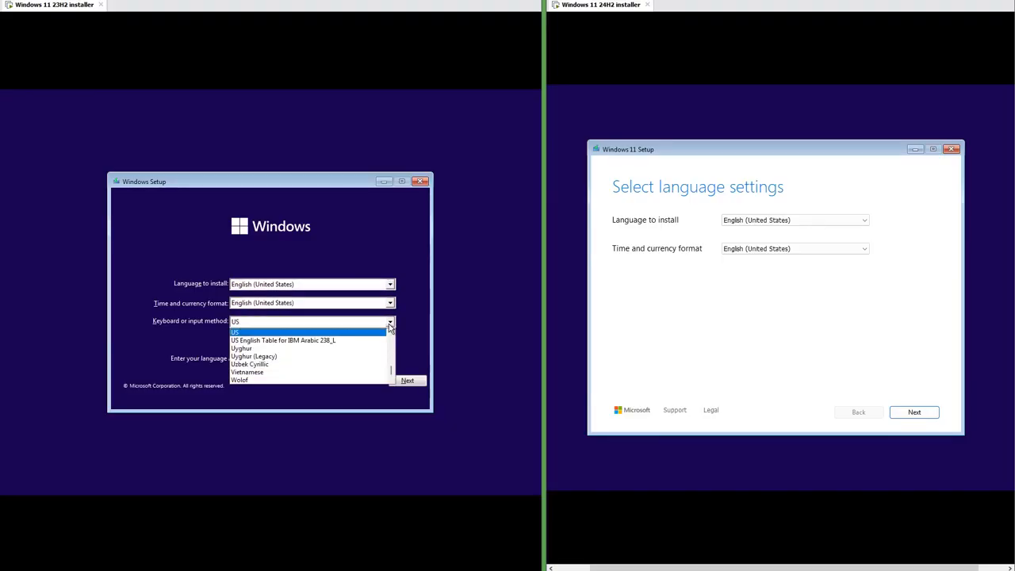
left_click(389, 324)
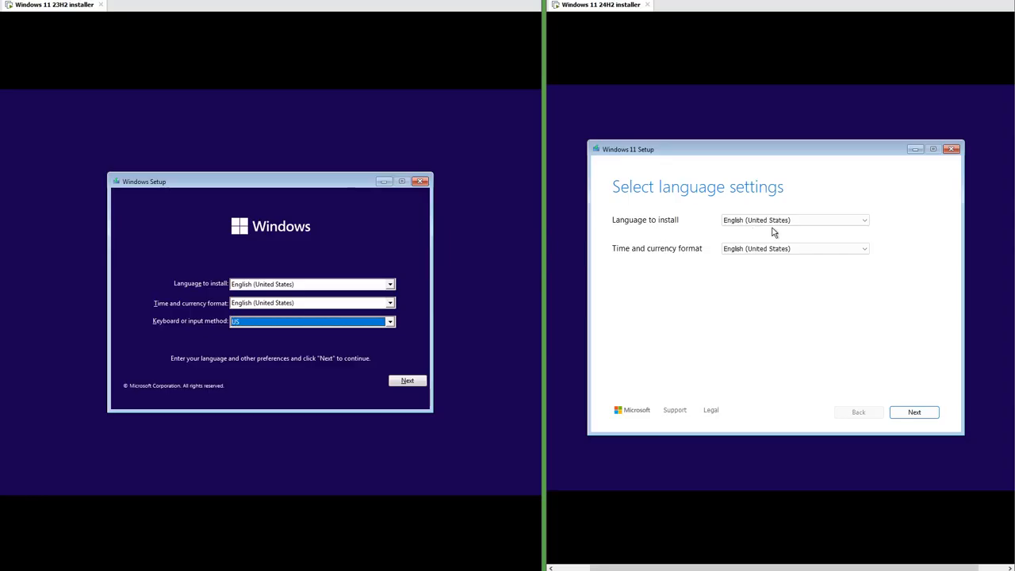
Keep the 24H2 installer's language and time defaults and review its keyboard layout.
left_click(808, 221)
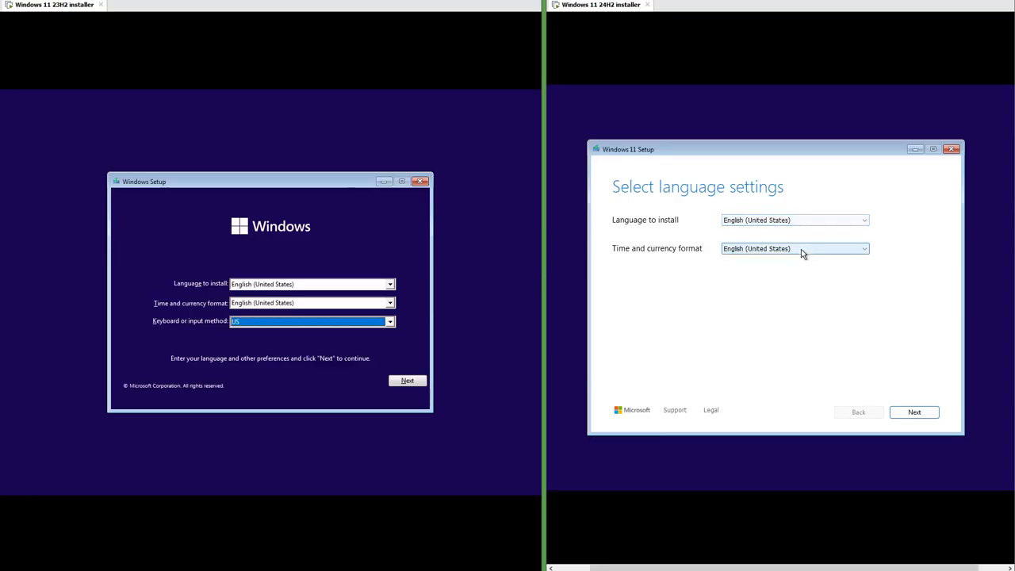
left_click(801, 249)
left_click(801, 248)
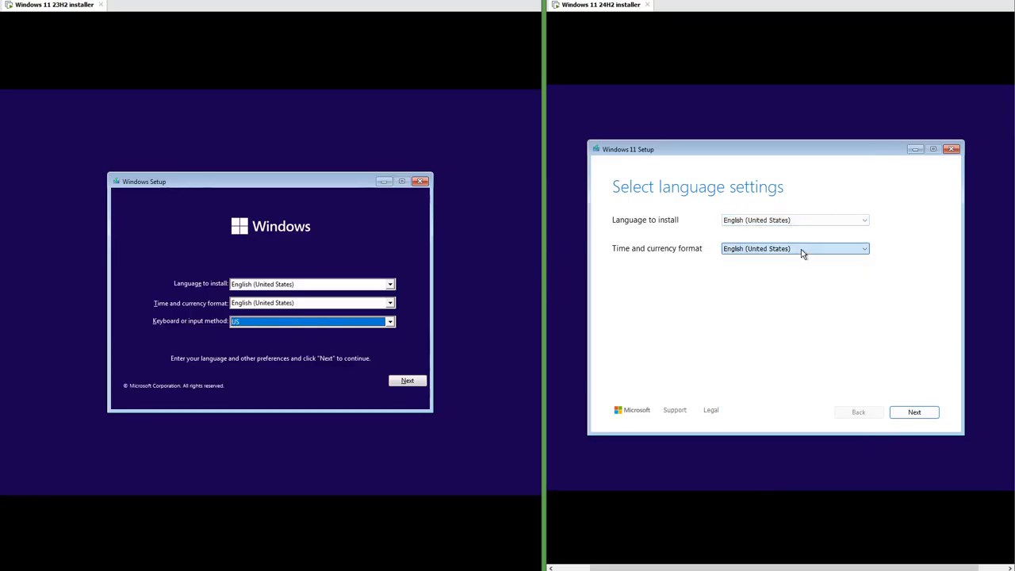
left_click(904, 413)
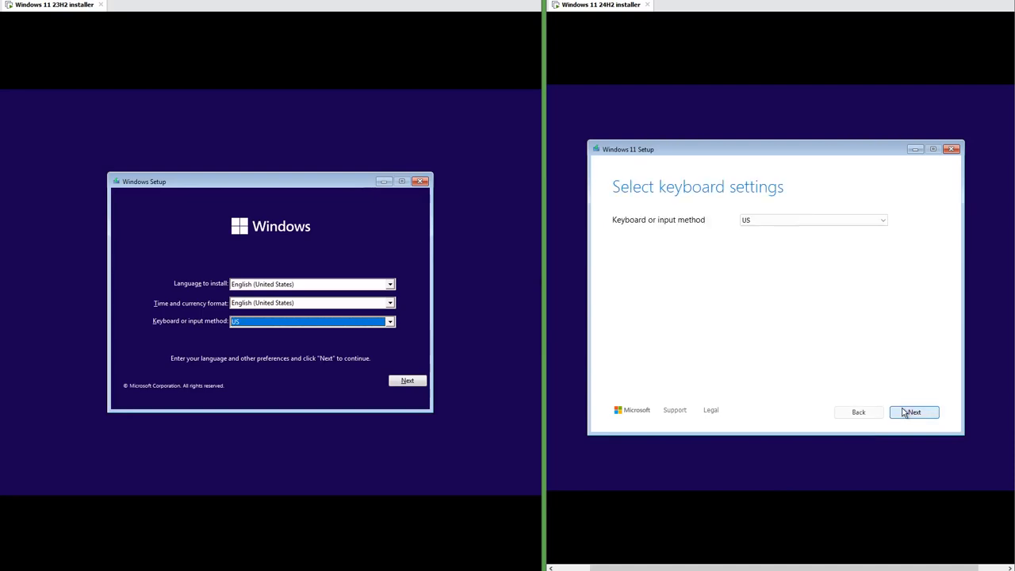
left_click(821, 222)
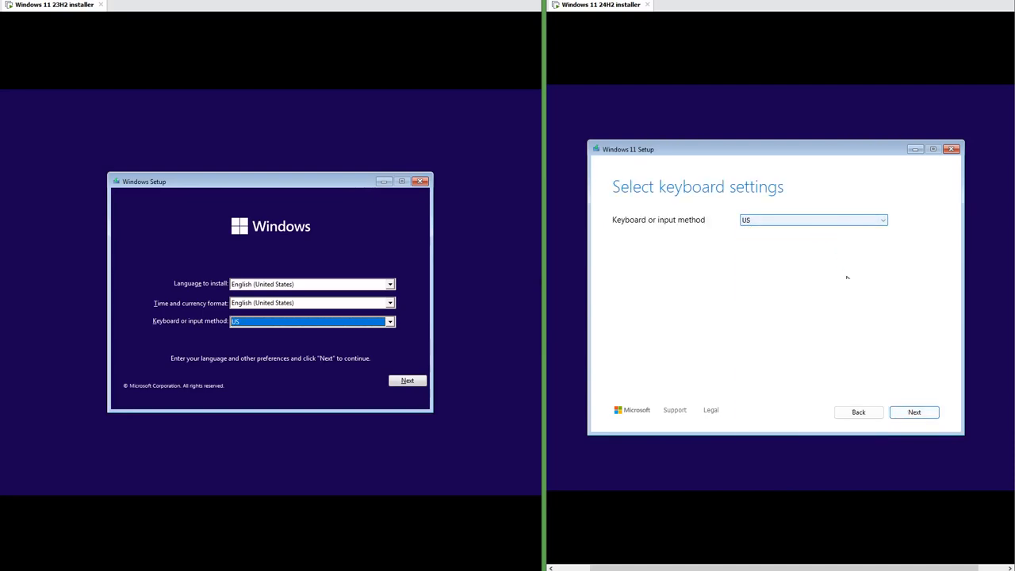
Advance both installers: 23H2 to Install now, 24H2 to the setup options.
left_click(406, 381)
left_click(917, 413)
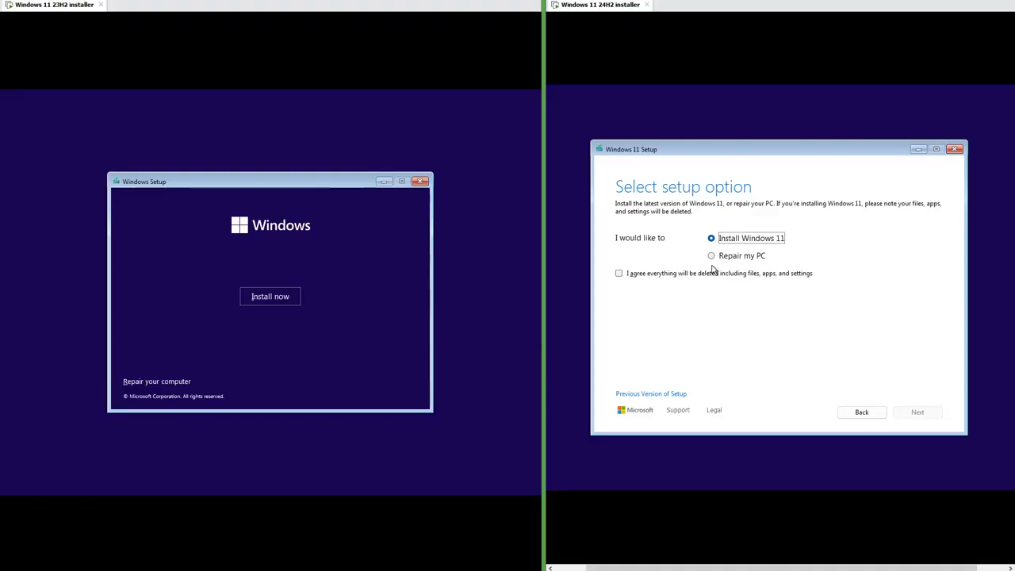
Choose Repair my PC in 24H2 and Repair your computer in 23H2 instead of installing.
left_click(723, 259)
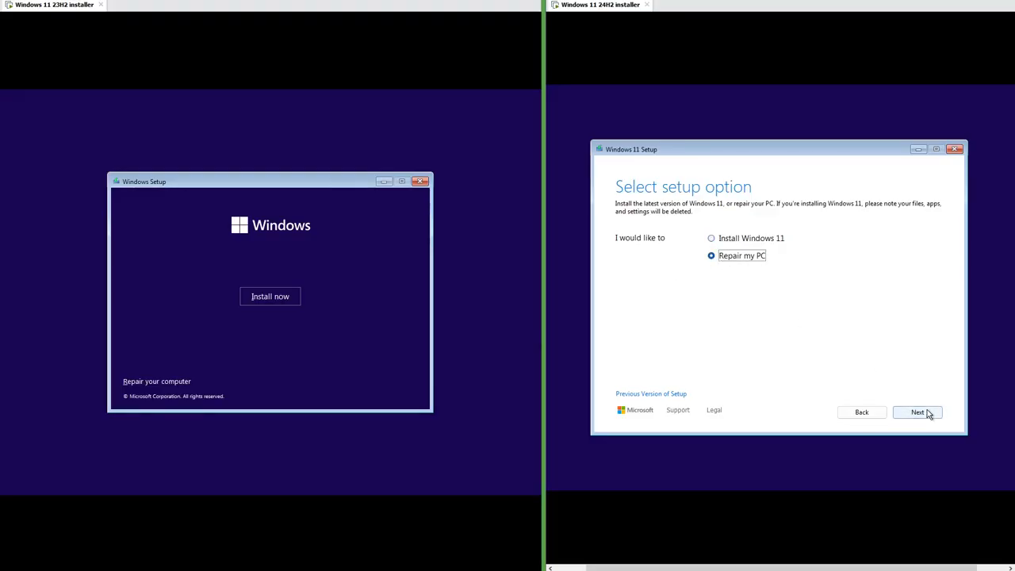
left_click(917, 411)
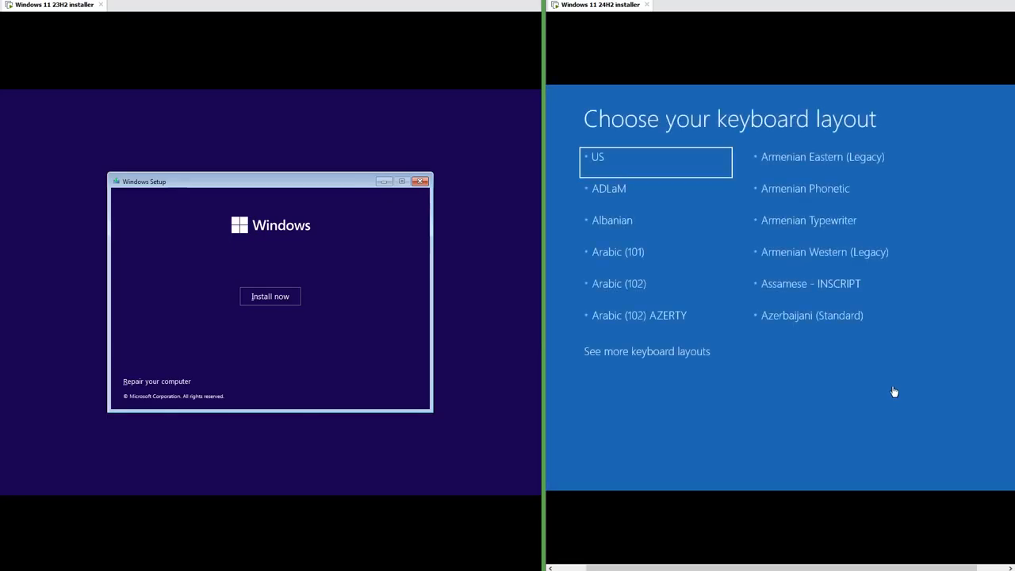
left_click(187, 381)
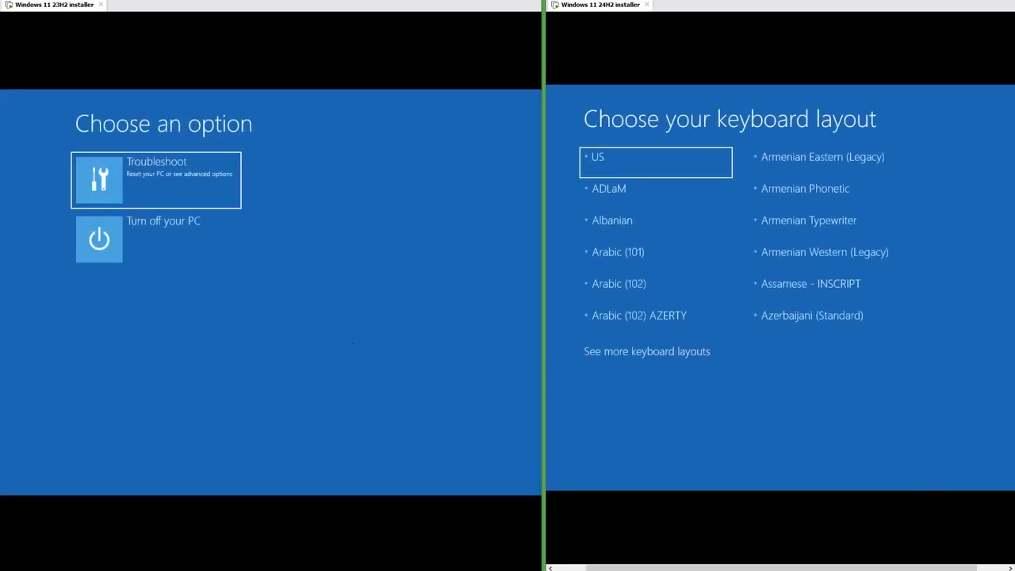
Pick the US keyboard layout and reach the Troubleshoot options in both recovery environments.
left_click(632, 166)
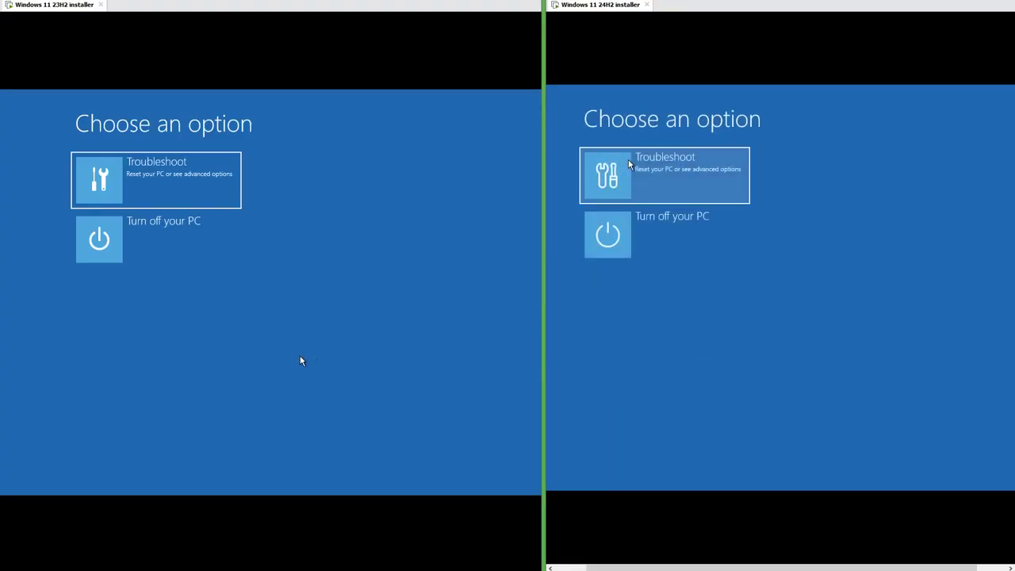
left_click(132, 175)
left_click(665, 175)
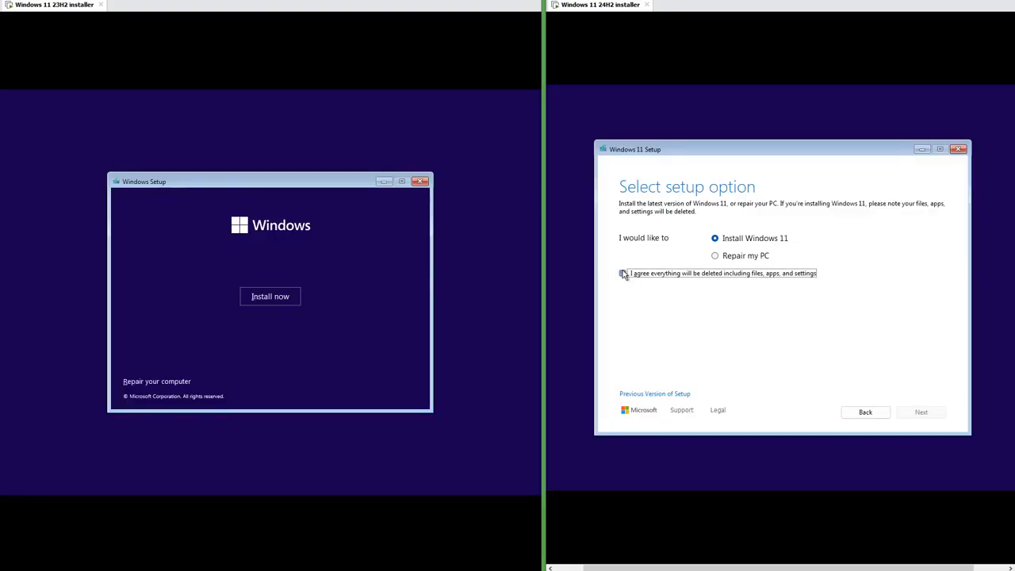
Agree everything will be deleted and continue in 24H2; Install now in 23H2, reaching the product key pages.
left_click(623, 274)
left_click(271, 297)
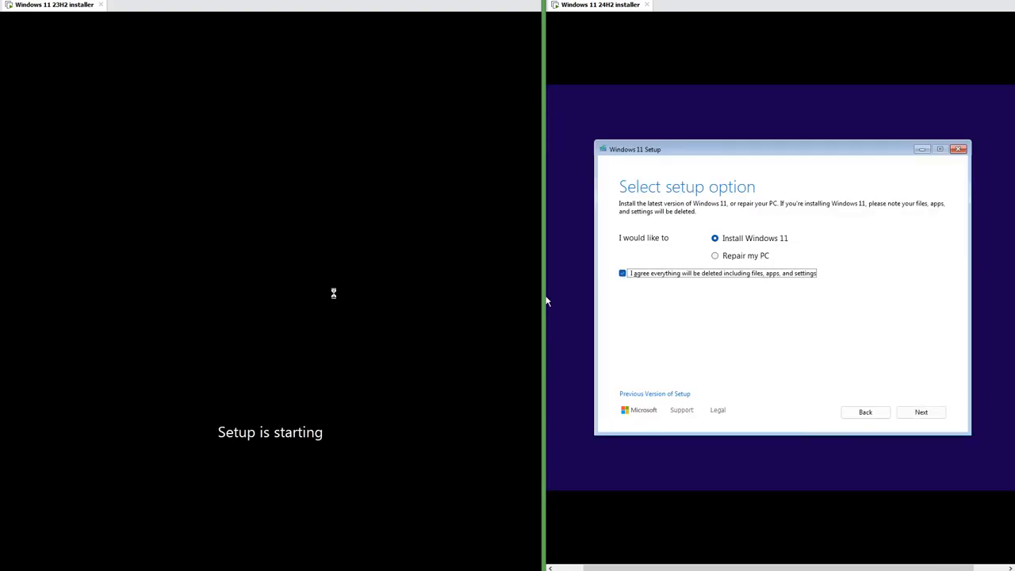
left_click(921, 412)
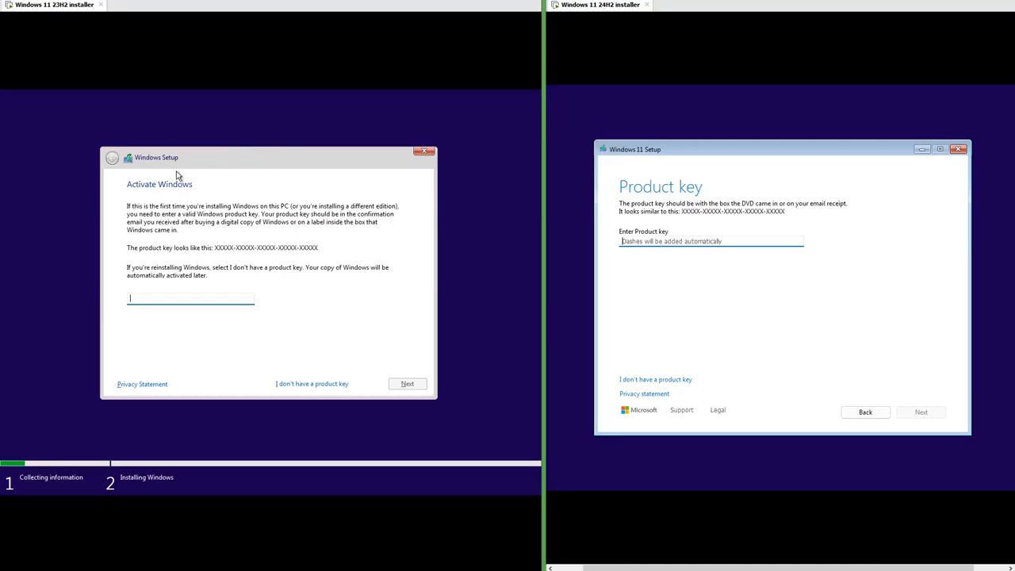
key("shift+F10")
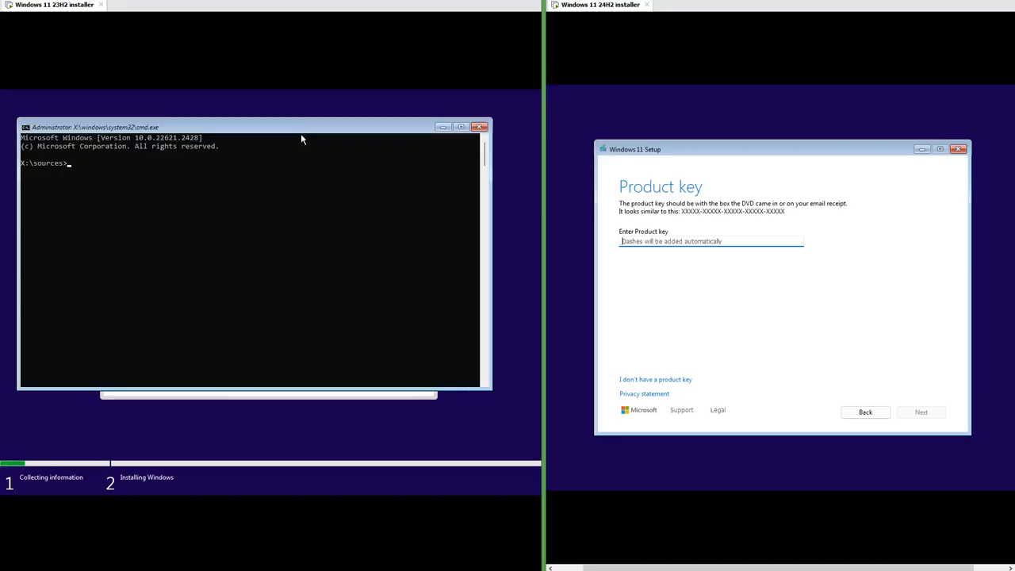
left_click_drag(301, 133, 279, 194)
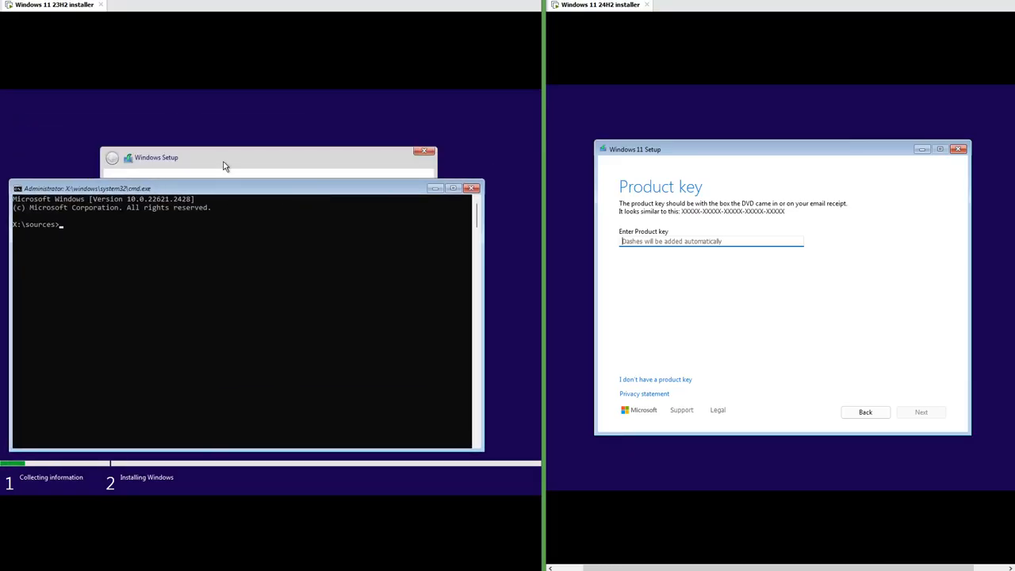
key("alt+F4")
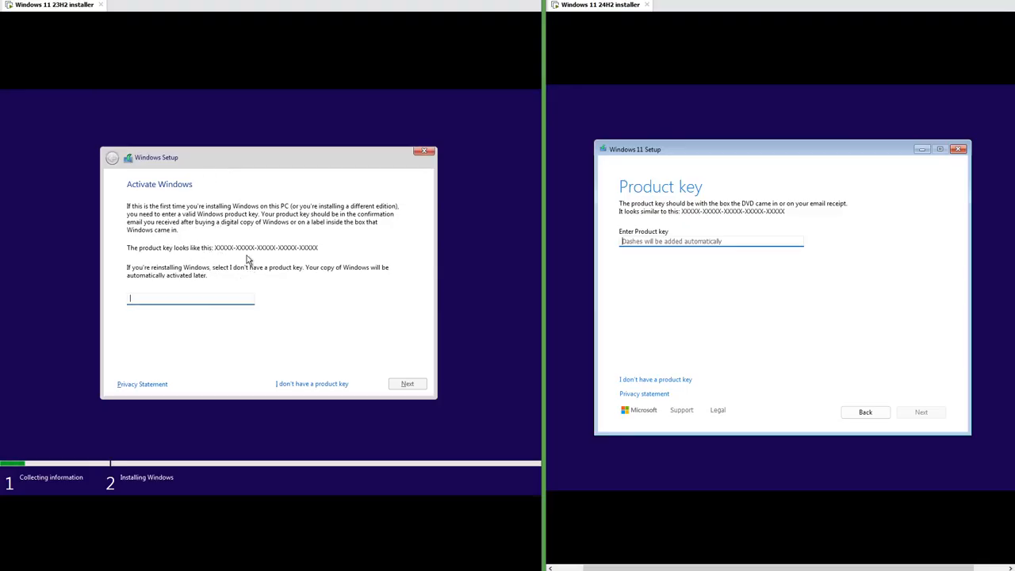
key("alt+Tab")
key("alt+Tab")
key("shift+F10")
left_click_drag(825, 175, 828, 189)
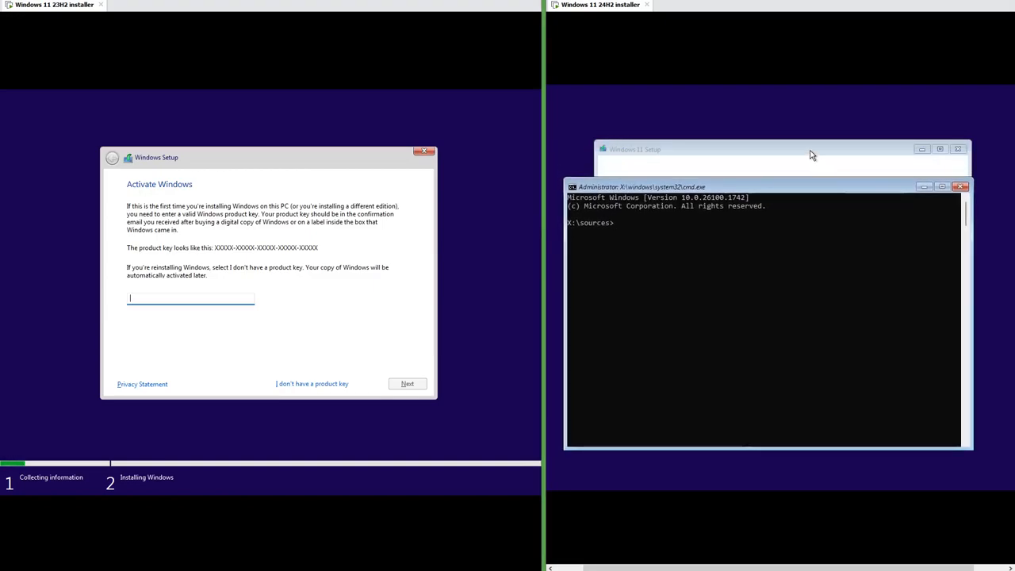
left_click(813, 154)
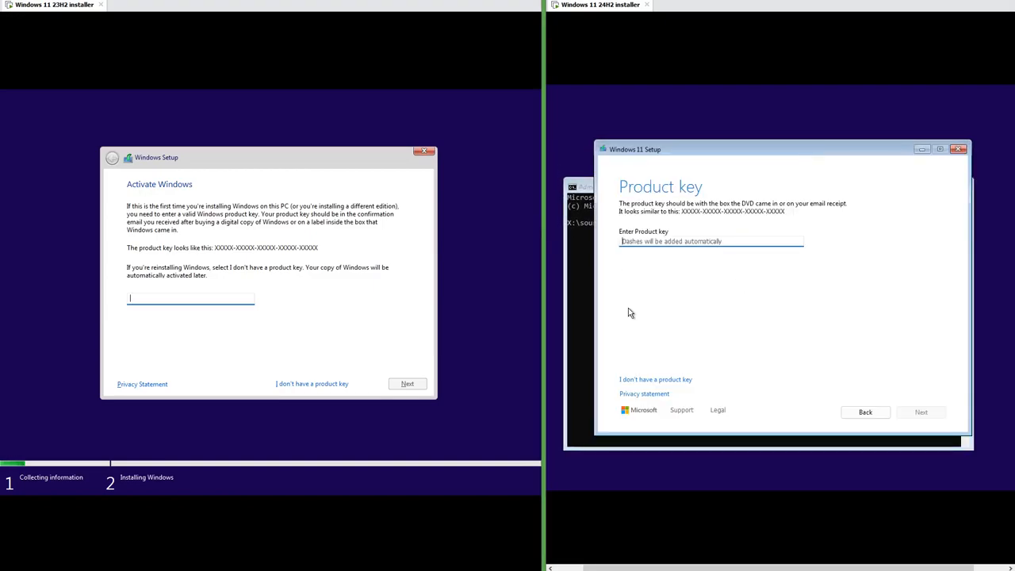
left_click(424, 151)
key("shift+F10")
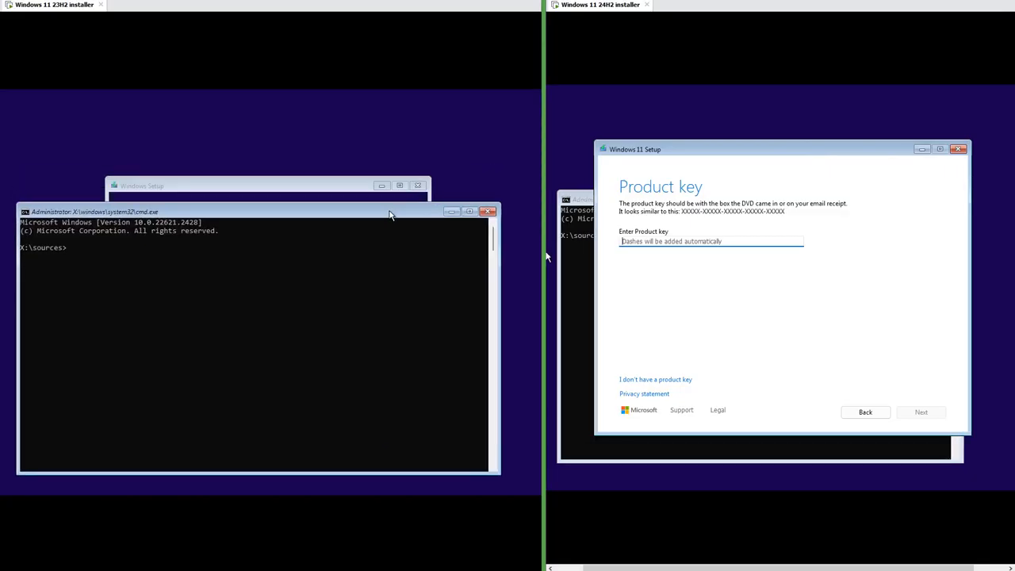
left_click_drag(380, 207, 339, 218)
left_click(338, 185)
left_click_drag(224, 188, 252, 165)
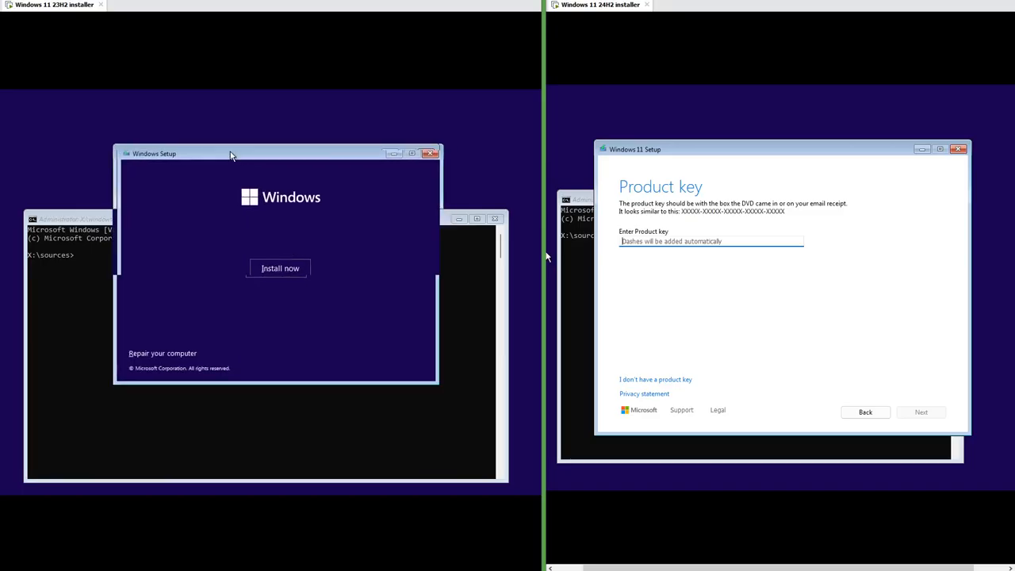
type("taskmgr")
key("Return")
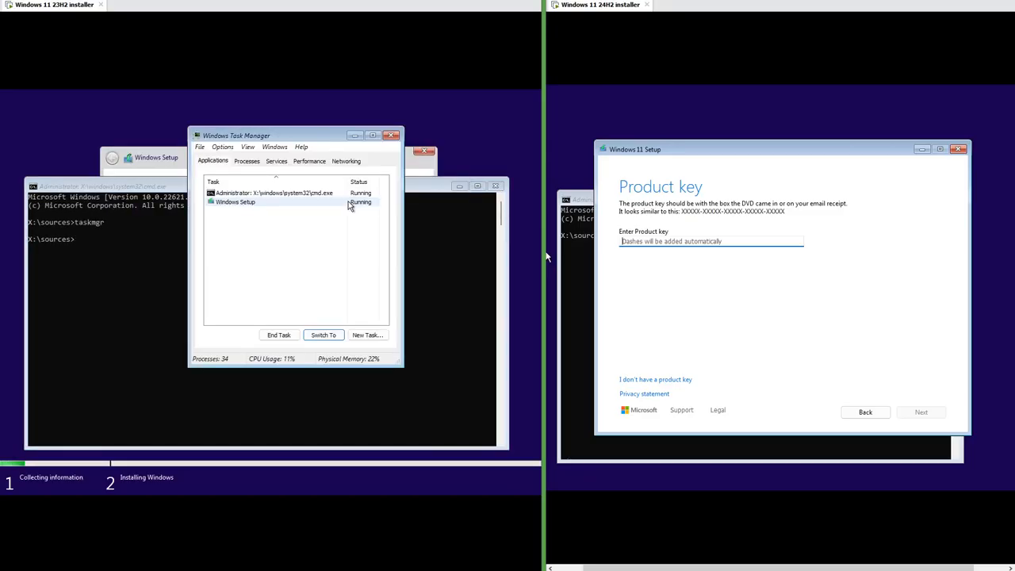
left_click(168, 165)
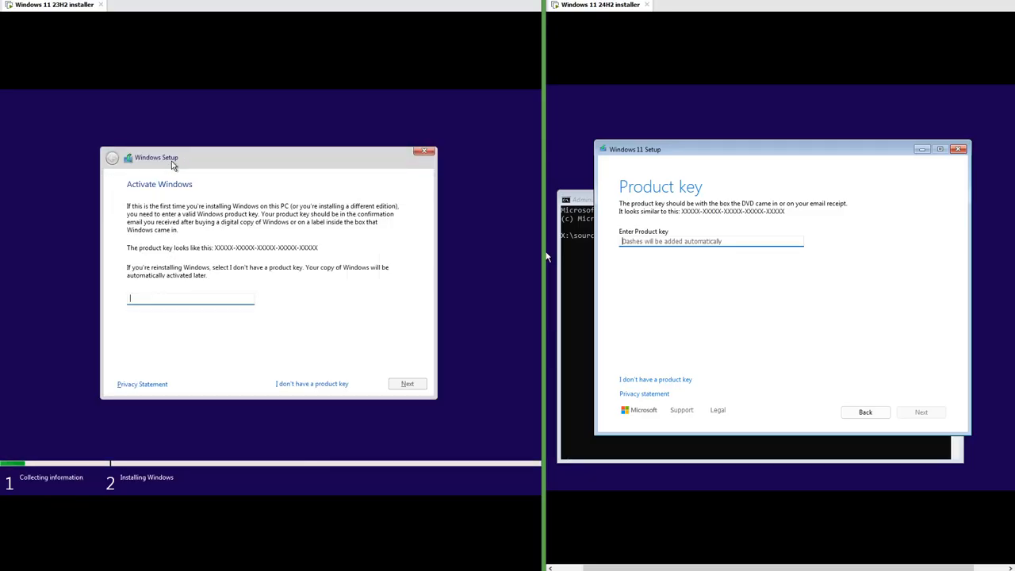
key("alt+Tab")
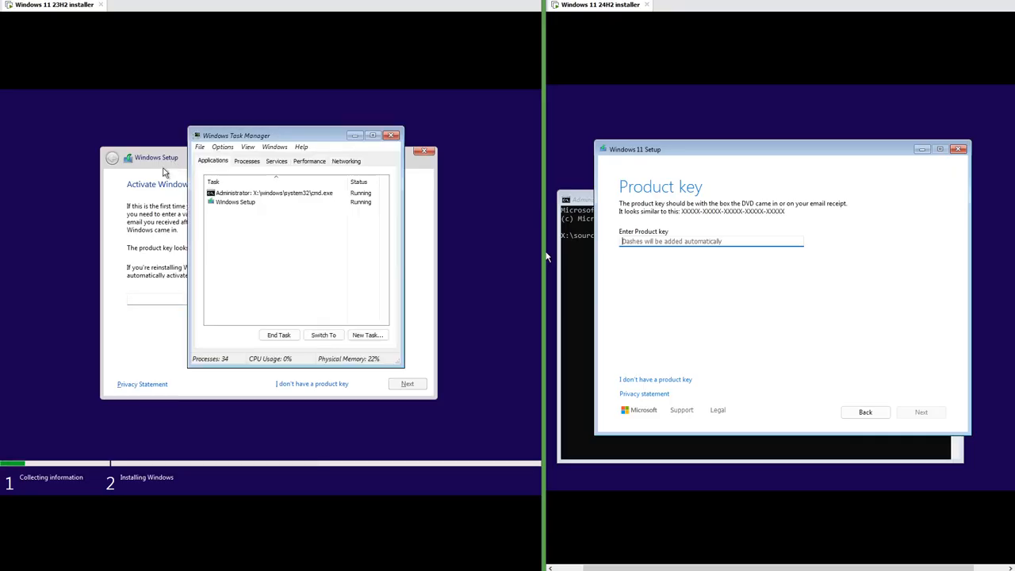
right_click(232, 202)
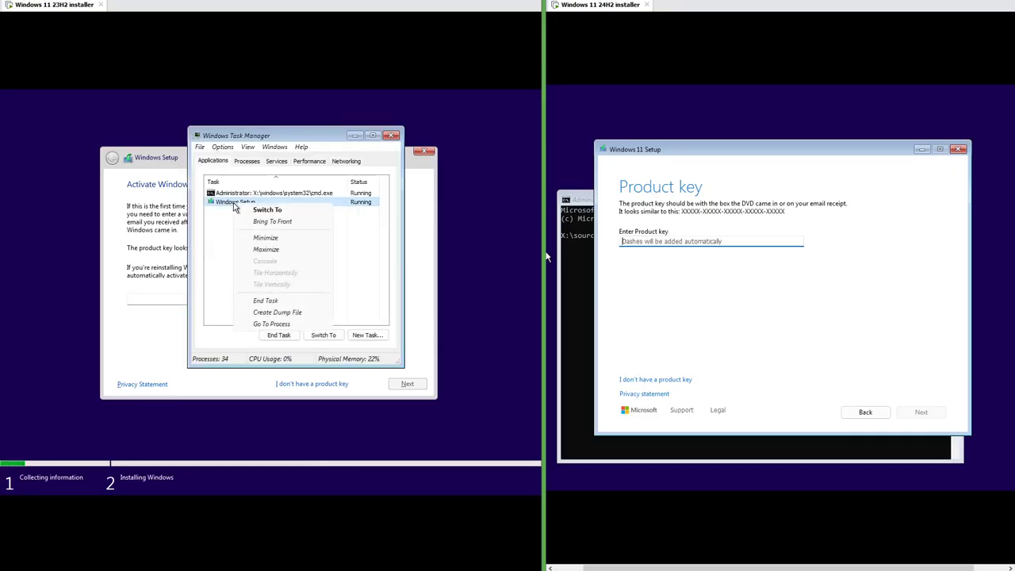
left_click(264, 237)
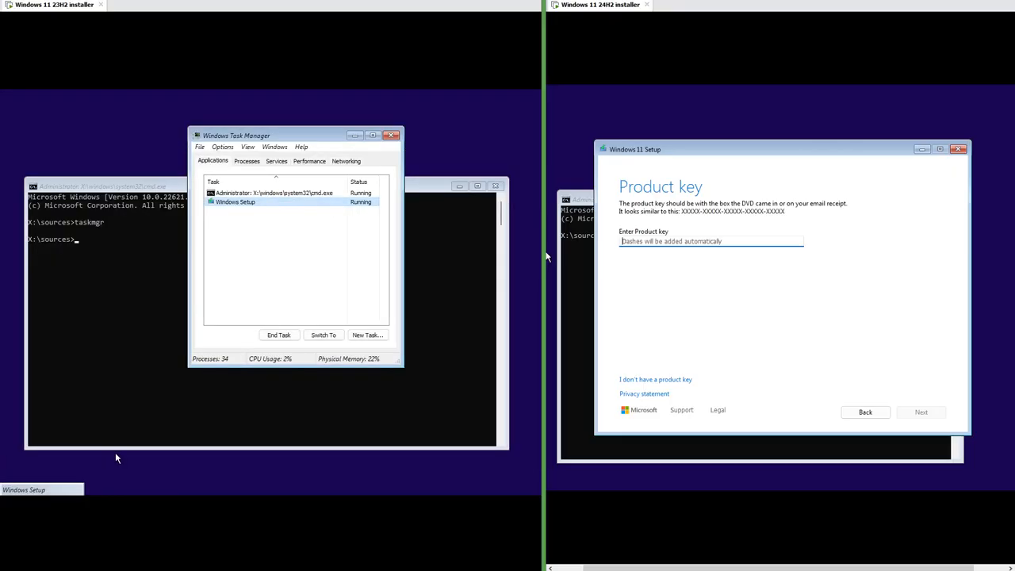
double_click(35, 490)
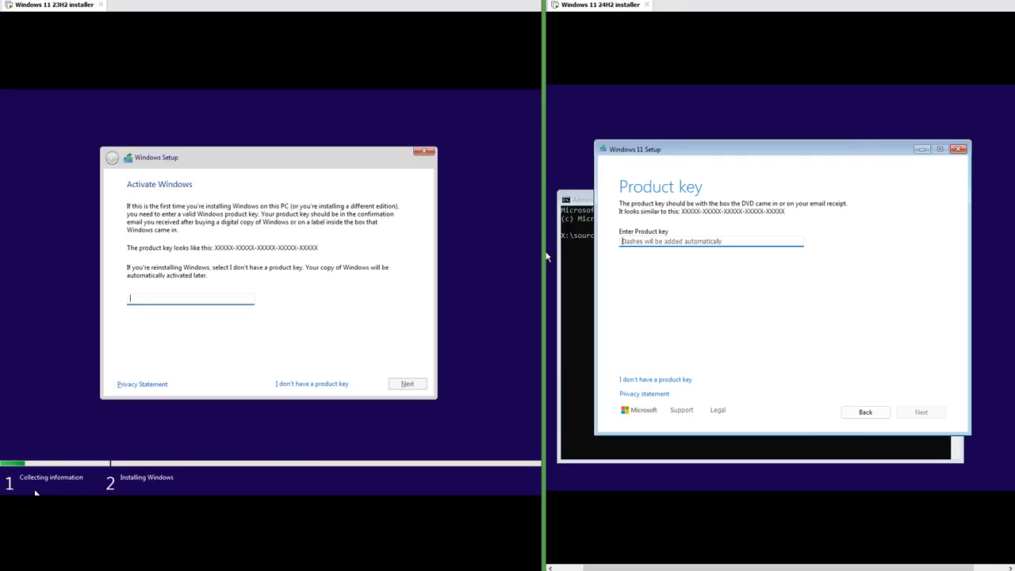
Continue without a product key in both the 23H2 and 24H2 installers.
left_click(312, 384)
left_click(665, 386)
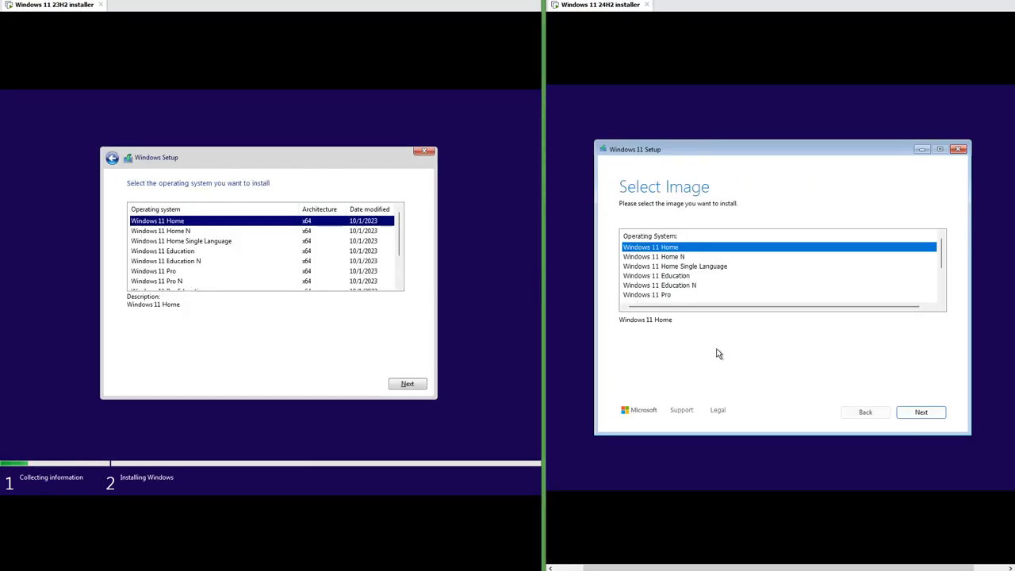
Choose Windows 11 Pro in both edition lists and continue to the license terms.
left_click(178, 271)
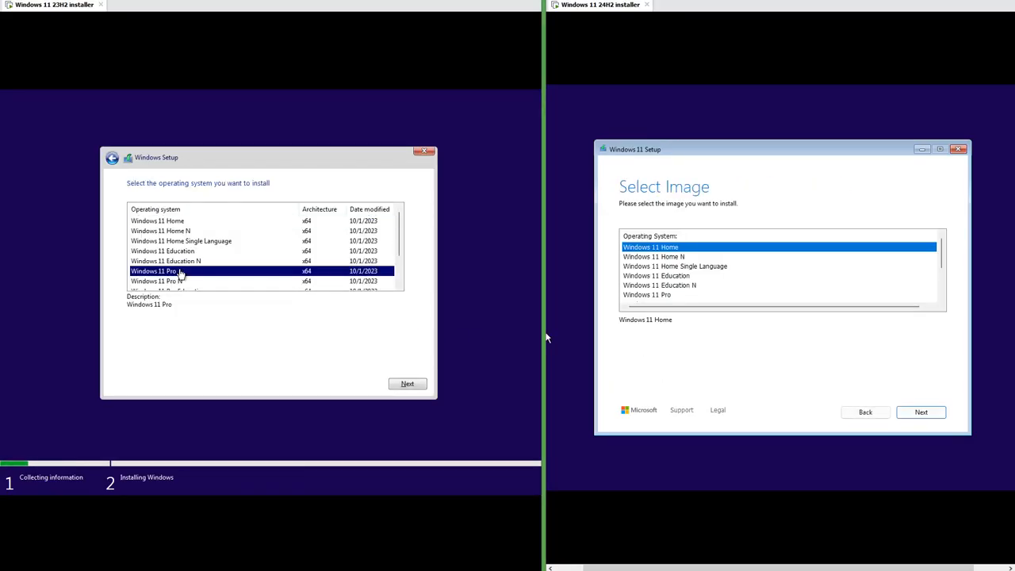
left_click(651, 295)
left_click(406, 384)
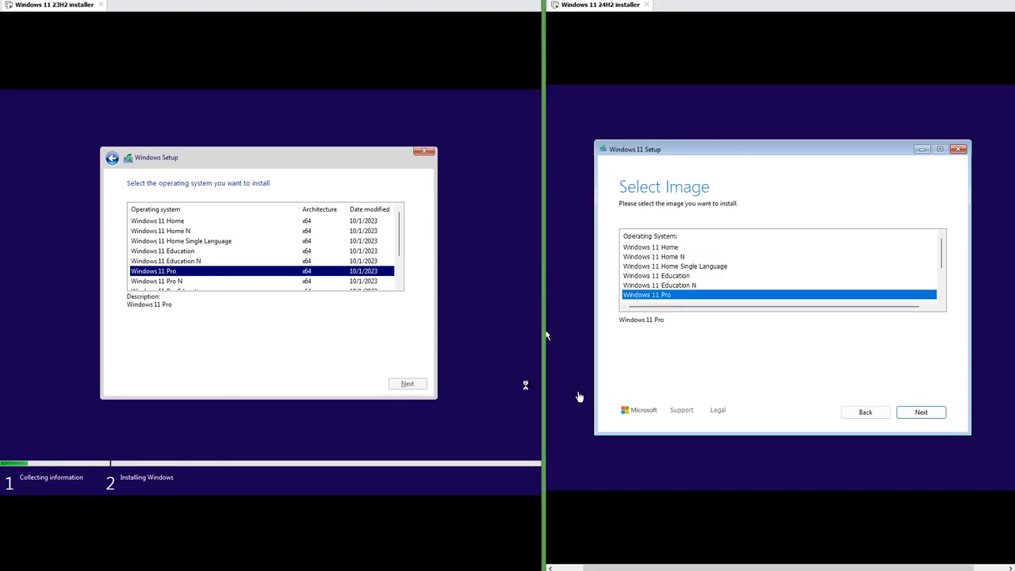
left_click(920, 412)
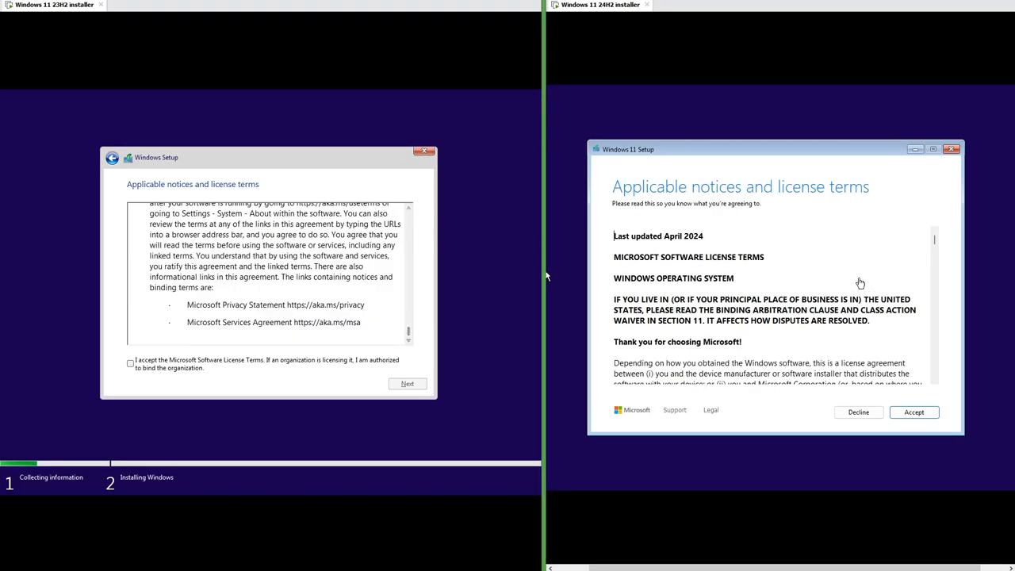
left_click_drag(934, 237, 950, 373)
Accept the license terms in 23H2 (checkbox and Next) and in 24H2 (Accept).
left_click(130, 364)
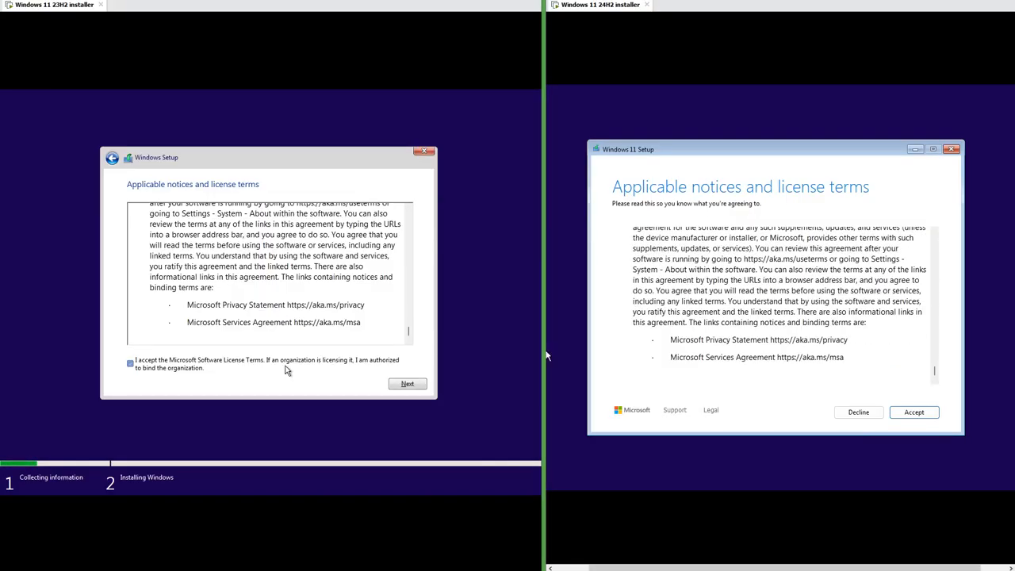
left_click(406, 383)
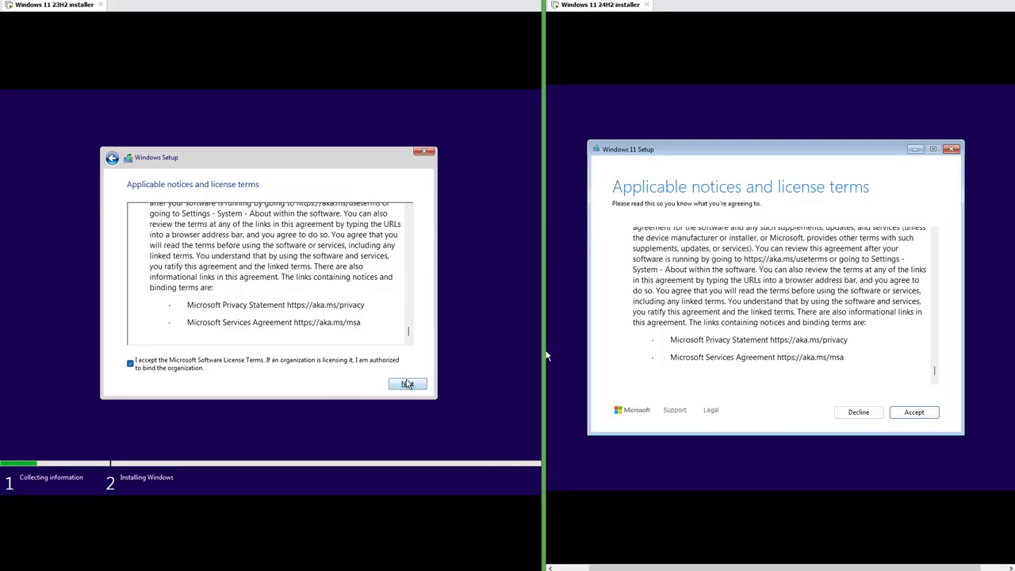
left_click(913, 412)
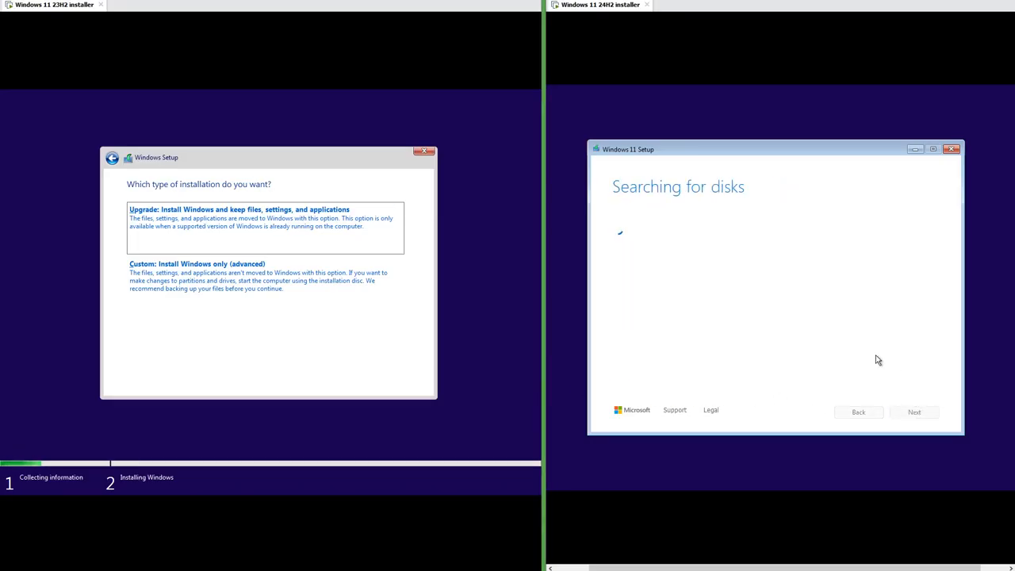
Choose Custom: Install Windows only in 23H2, then open a Shift+F10 command prompt behind the 24H2 Setup window.
left_click(340, 274)
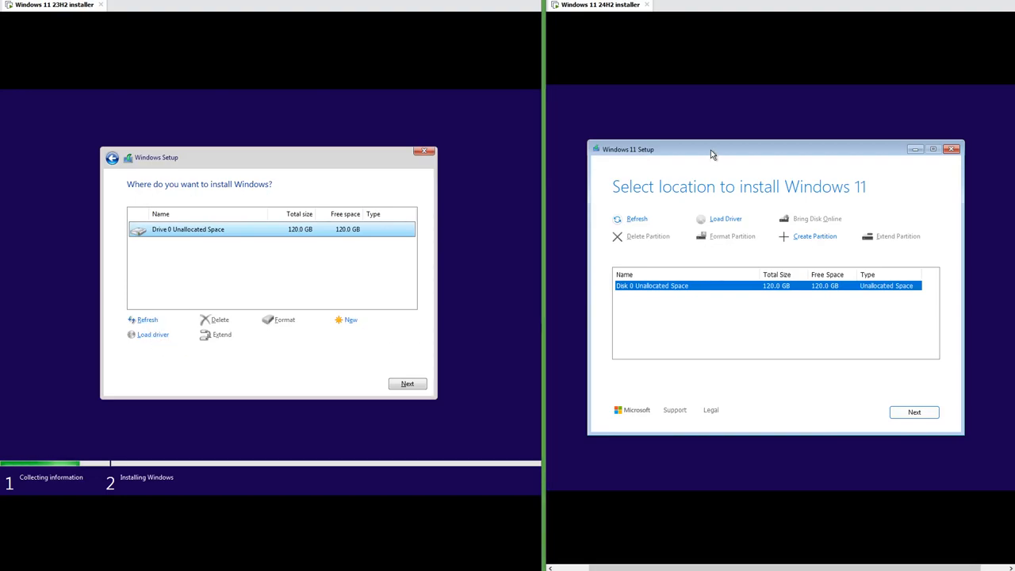
left_click_drag(710, 150, 746, 172)
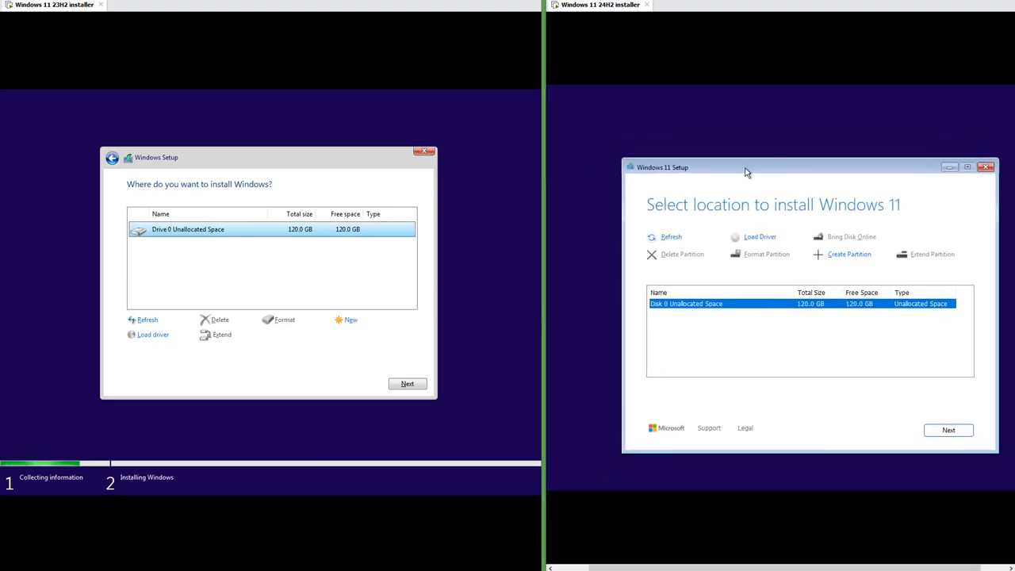
key("shift+F10")
left_click(729, 190)
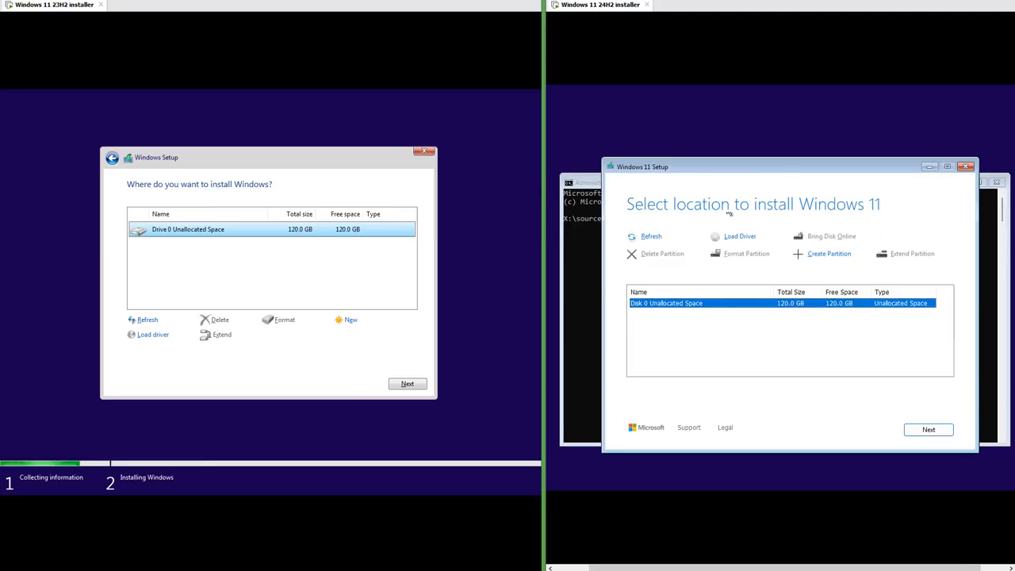
Open a Shift+F10 command prompt in 23H2, move it down and bring Setup back to front.
key("shift+F10")
left_click_drag(321, 115, 321, 185)
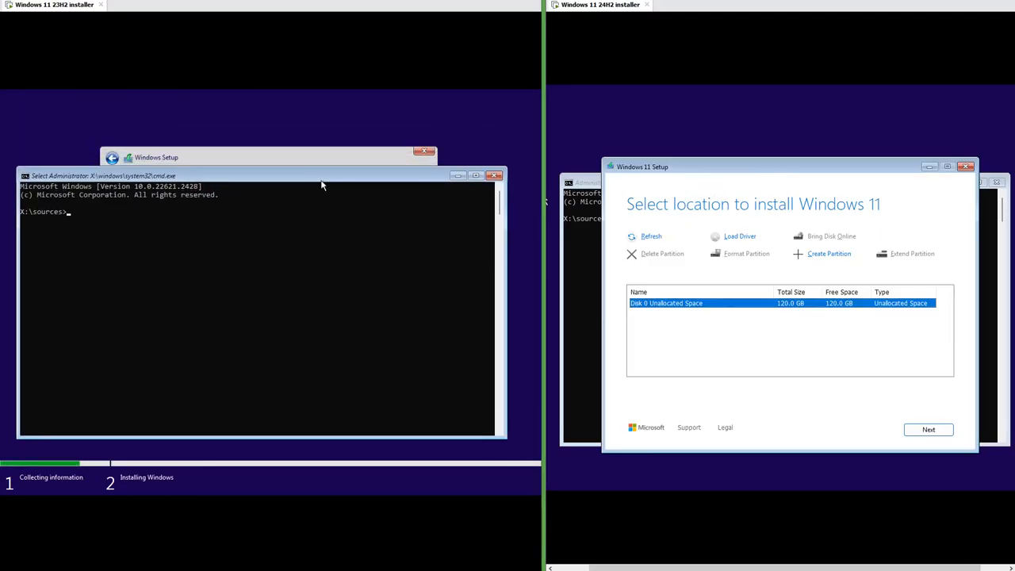
left_click(297, 153)
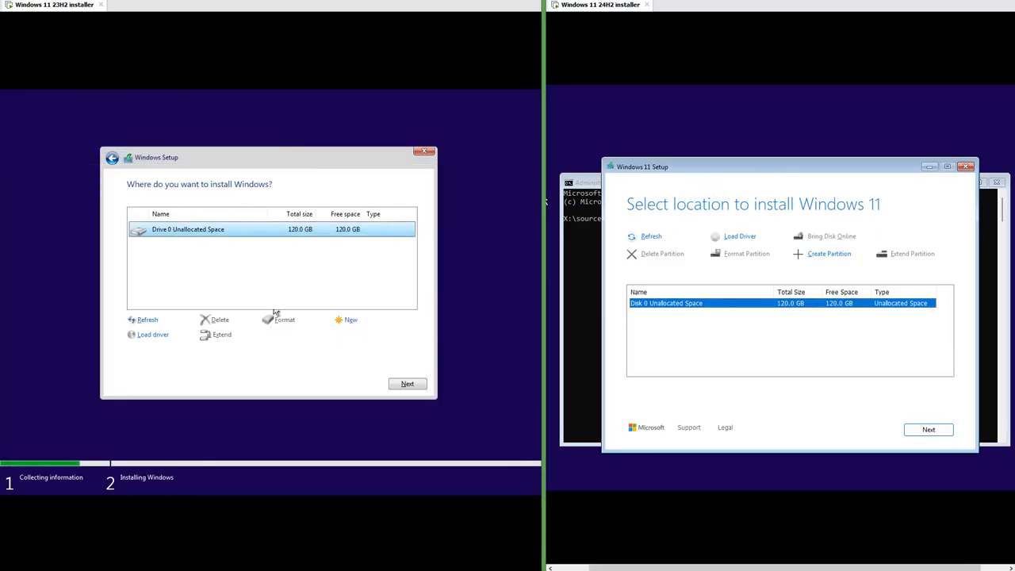